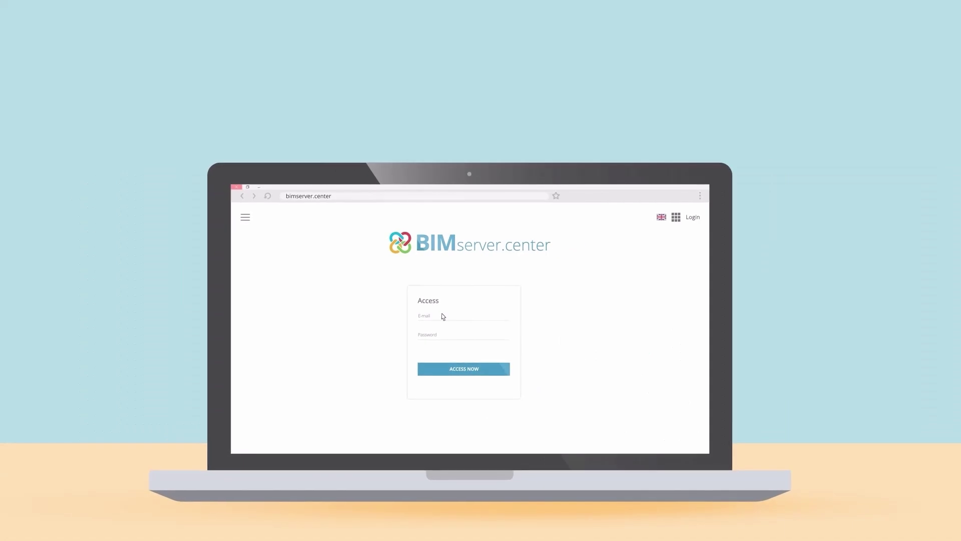
# Enter the account e-mail in the sign-in form, then log in from the home page
pyautogui.click(443, 317)
pyautogui.click(435, 338)
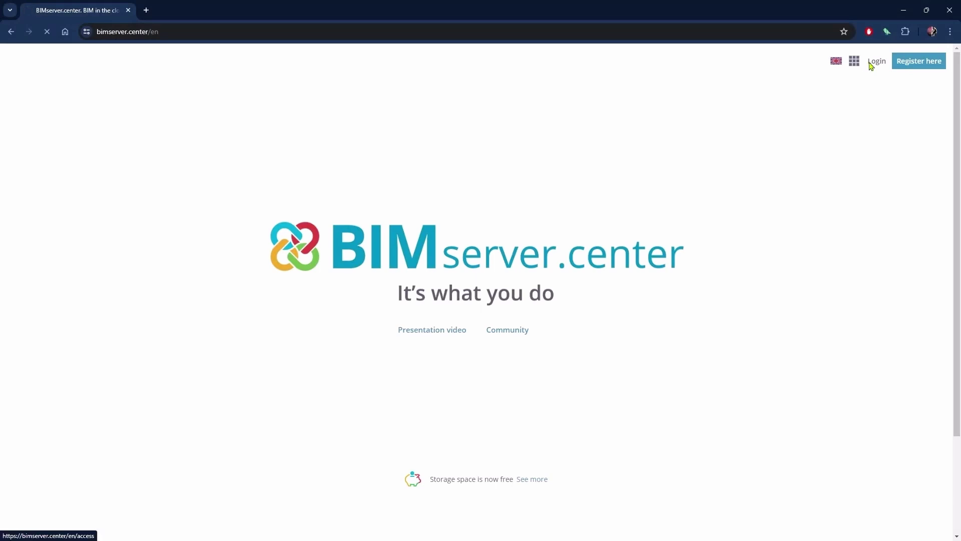
pyautogui.click(869, 64)
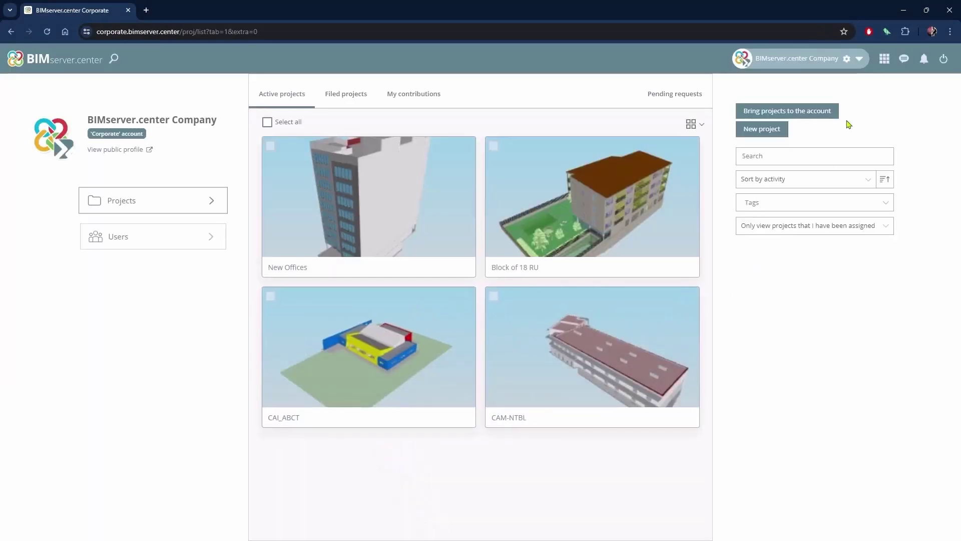
# Switch to the corporate account and open the application Store from the apps panel
pyautogui.click(860, 60)
pyautogui.click(884, 58)
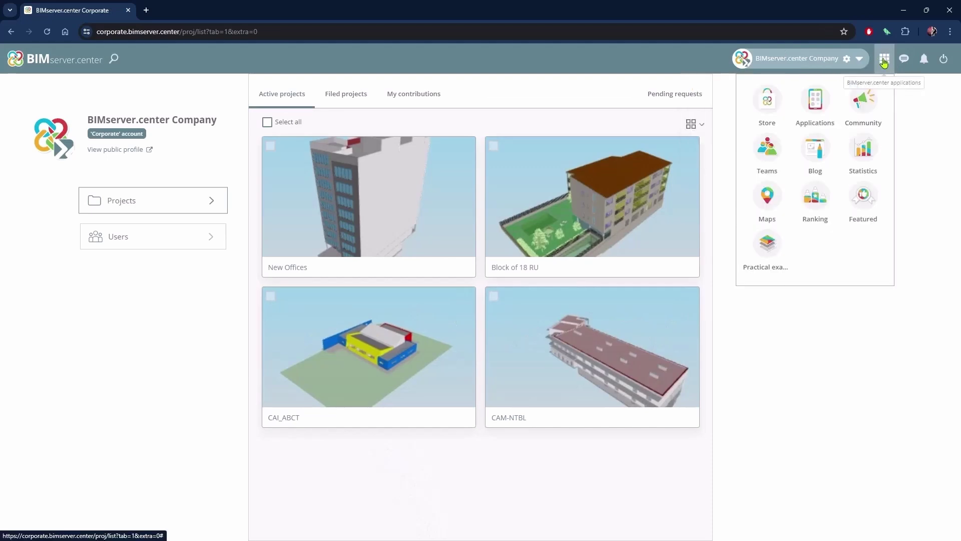
pyautogui.click(767, 149)
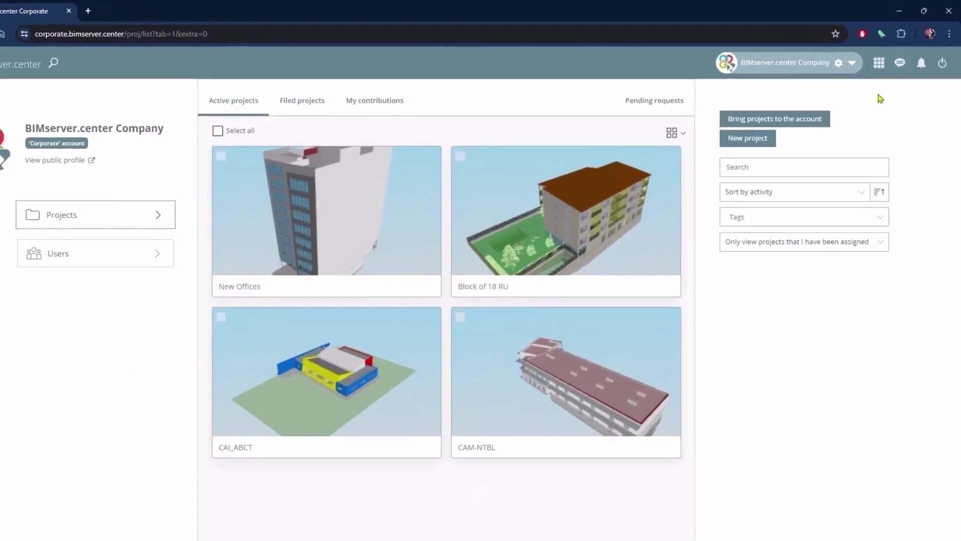
pyautogui.click(871, 75)
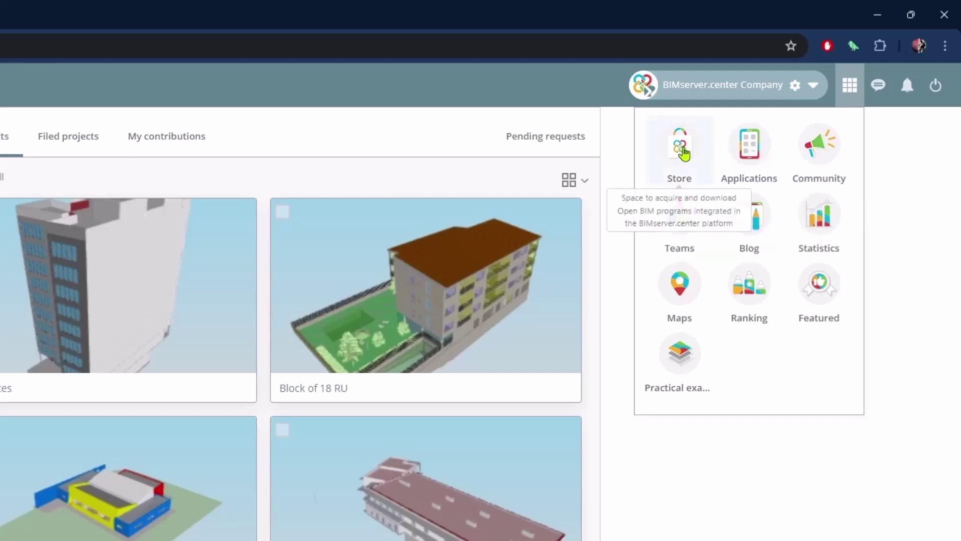
pyautogui.click(681, 150)
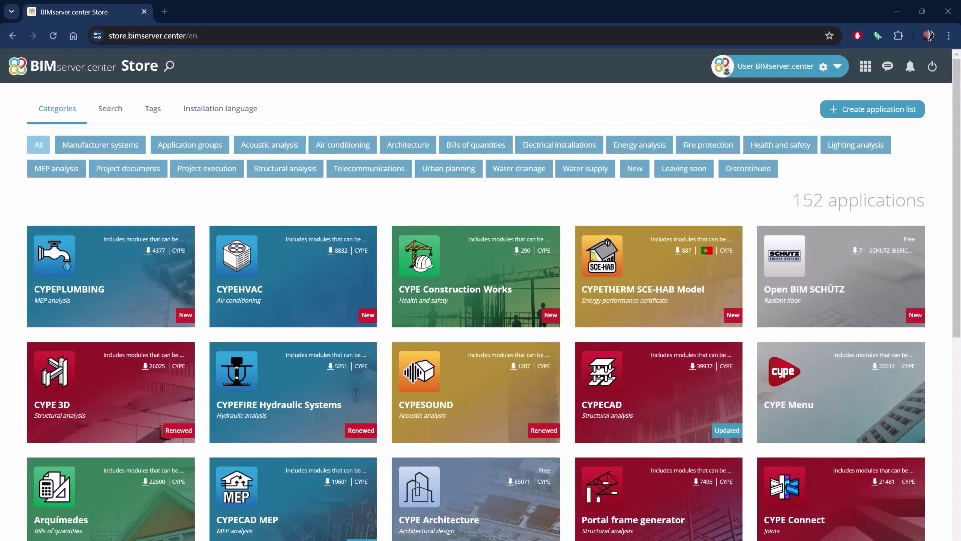
# Scroll down through the Store's application listing
pyautogui.scroll(-7, 481, 271)
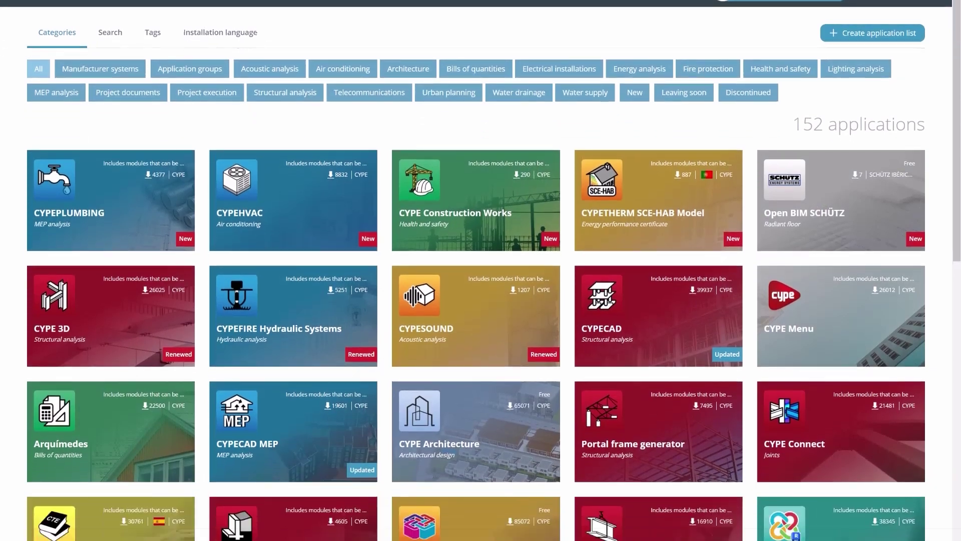
pyautogui.scroll(-5, 480, 270)
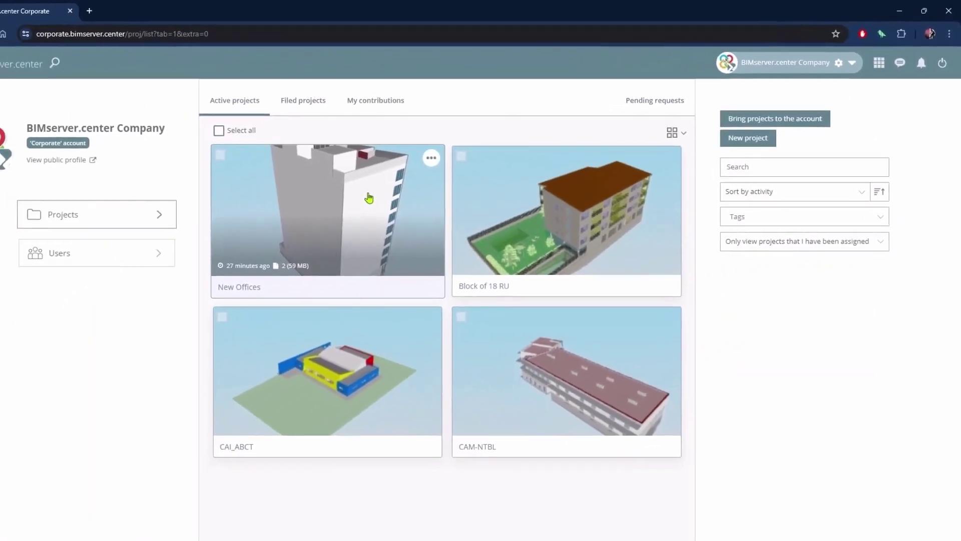
# Open the New Offices0301_Geo_0101 contribution of New Offices and its 3D model
pyautogui.click(369, 198)
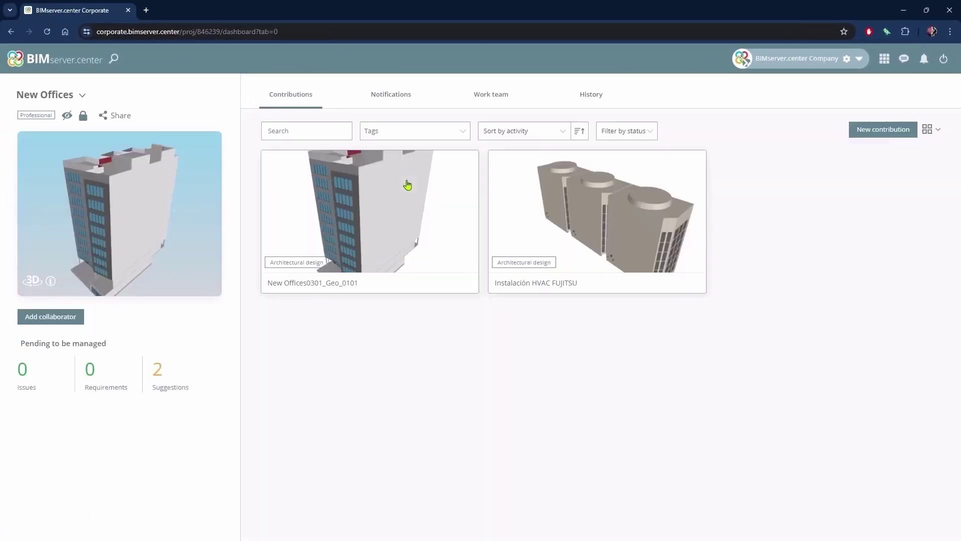
pyautogui.click(364, 210)
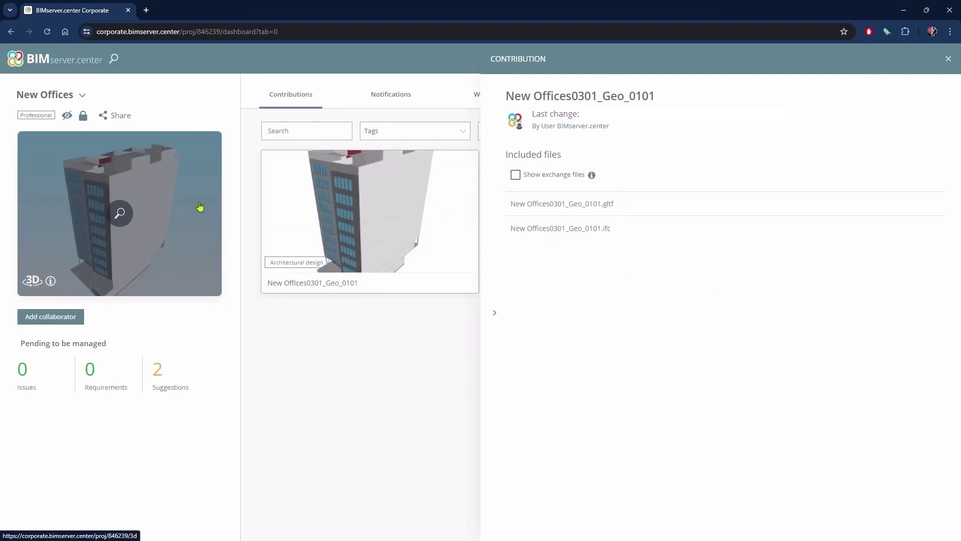
pyautogui.click(200, 206)
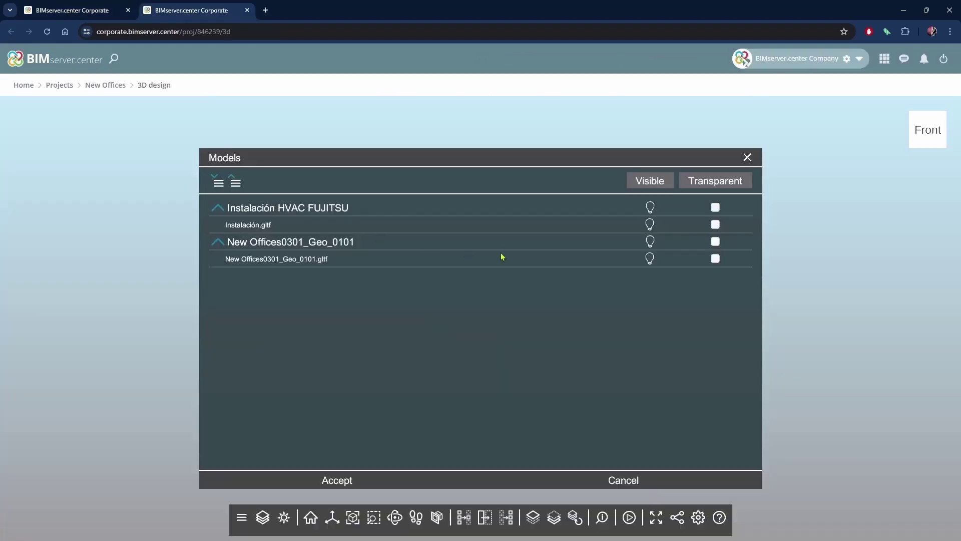
# Load both models, show only walls, and set the building rotating automatically
pyautogui.click(346, 480)
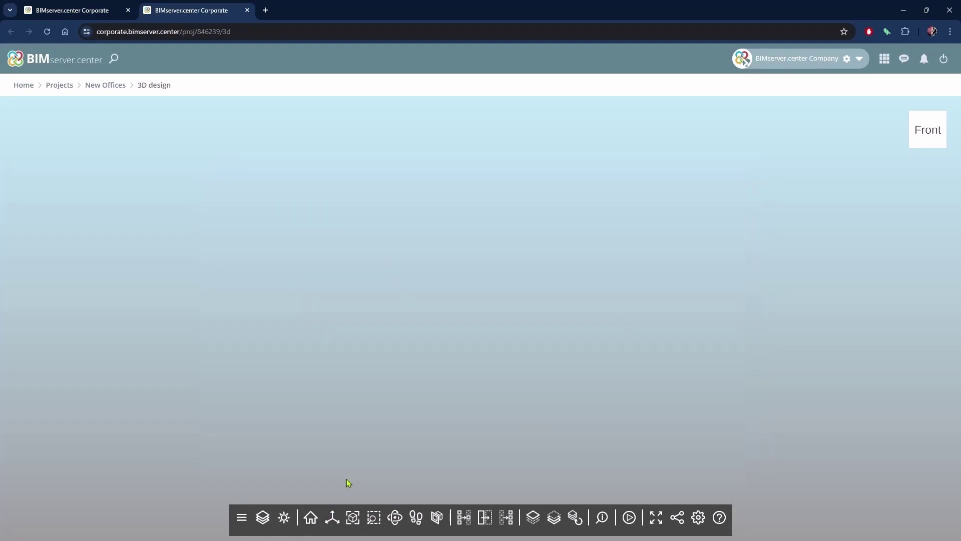
pyautogui.click(263, 517)
pyautogui.click(665, 189)
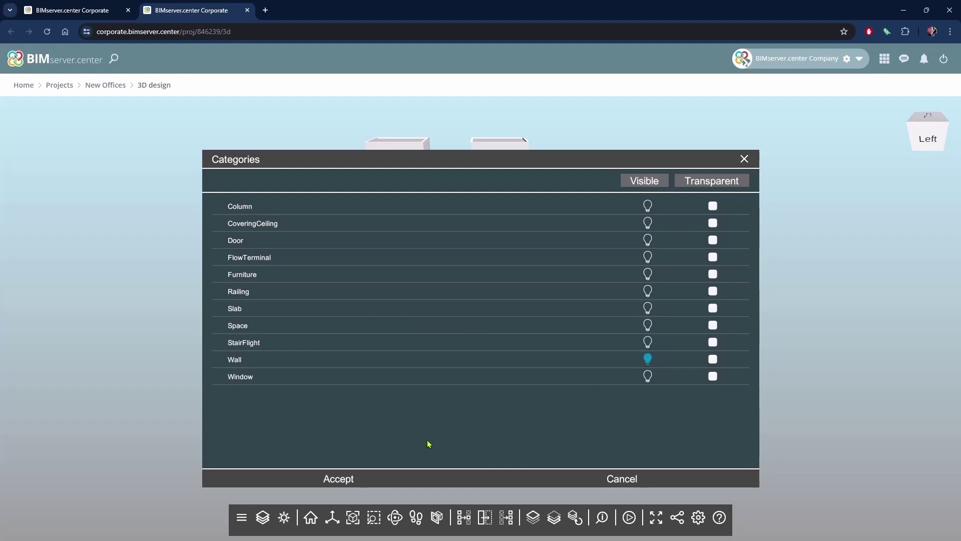
pyautogui.click(426, 479)
pyautogui.click(631, 517)
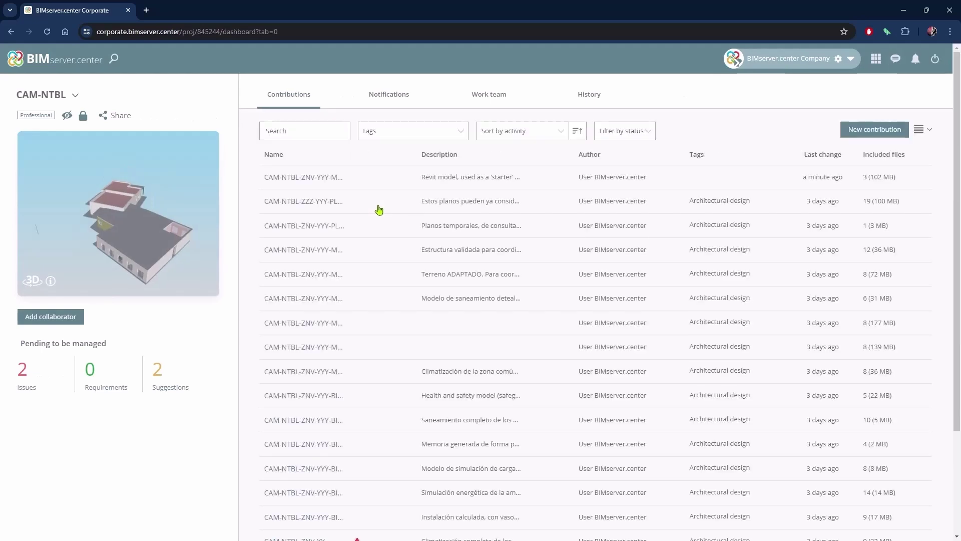
# Sort the CAM-NTBL contributions by name, then back by activity, and open the view-mode menu
pyautogui.click(459, 132)
pyautogui.click(549, 132)
pyautogui.click(541, 144)
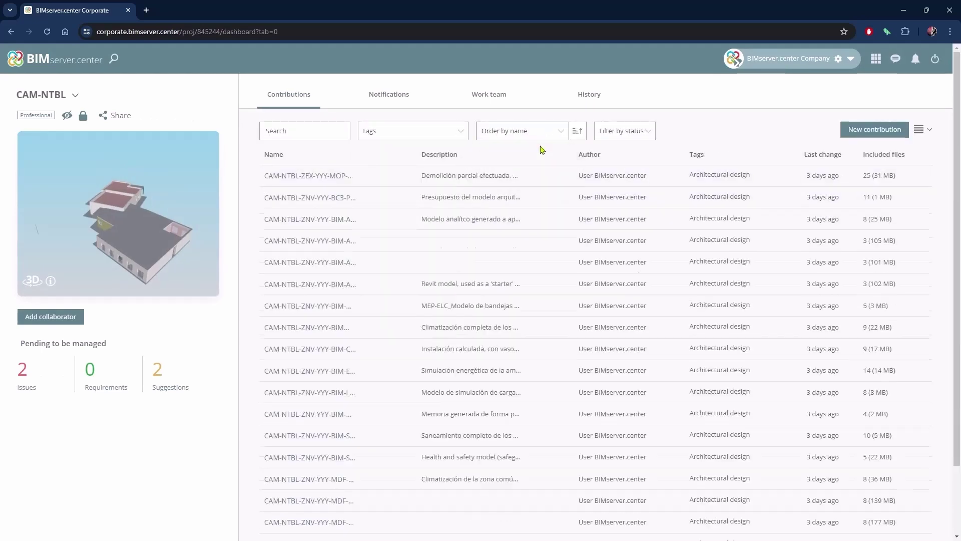
pyautogui.click(554, 137)
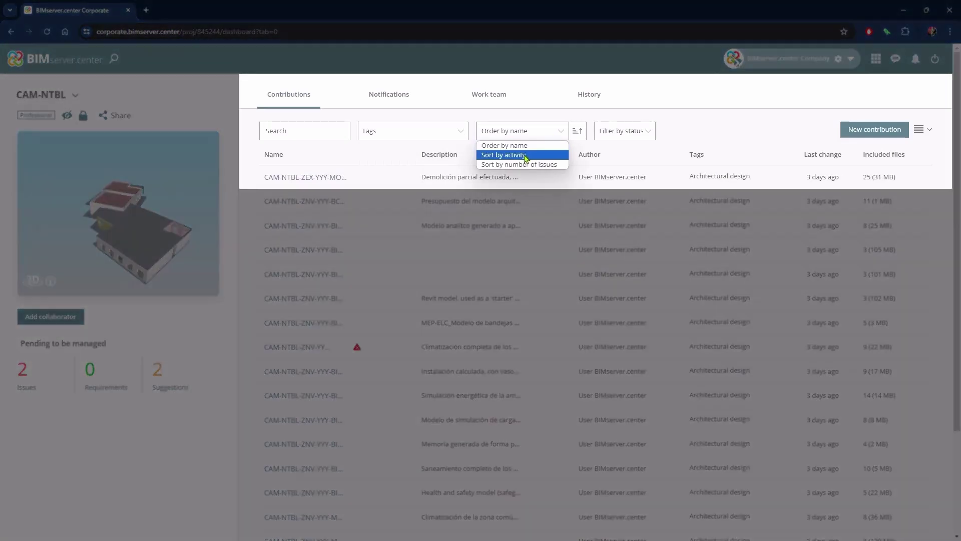
pyautogui.click(525, 155)
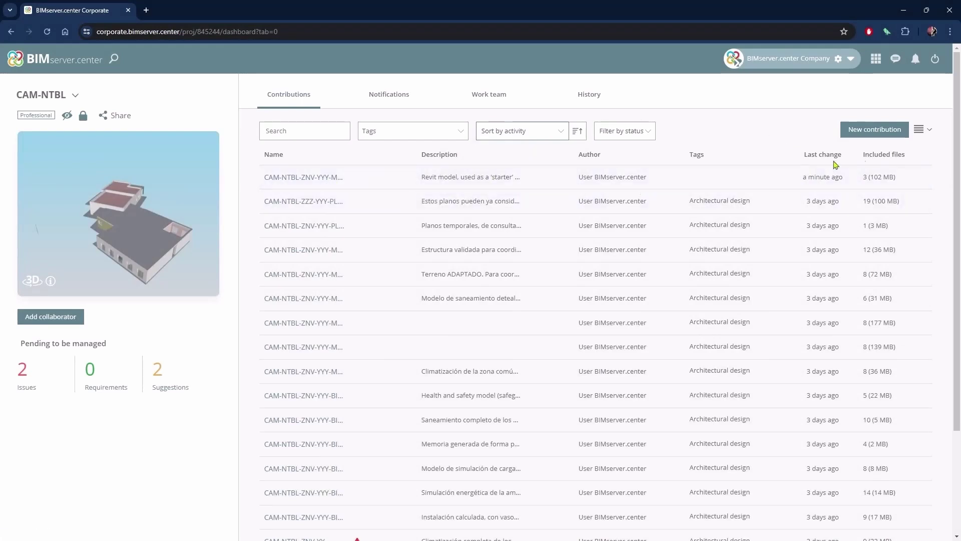
pyautogui.click(918, 131)
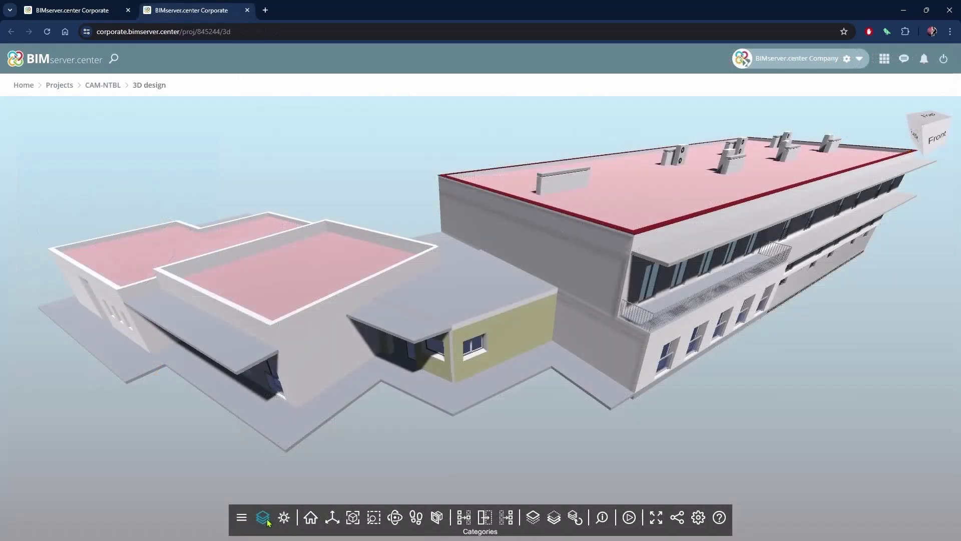
# Hide the slabs, fly among the MEP installations, and confirm the shadow settings
pyautogui.click(263, 517)
pyautogui.scroll(-5, 652, 368)
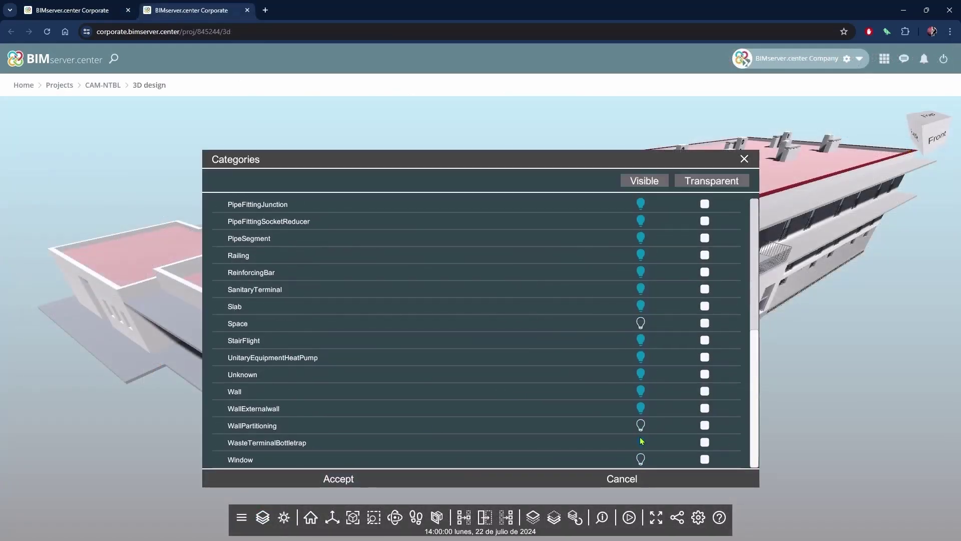
pyautogui.click(641, 306)
pyautogui.click(338, 478)
pyautogui.scroll(5, 802, 149)
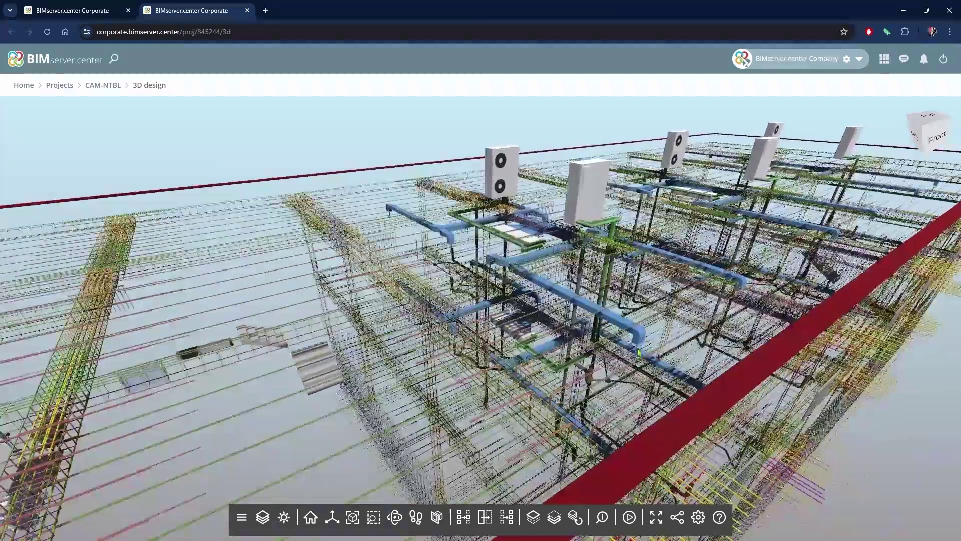
pyautogui.moveTo(639, 353); pyautogui.dragTo(598, 336)
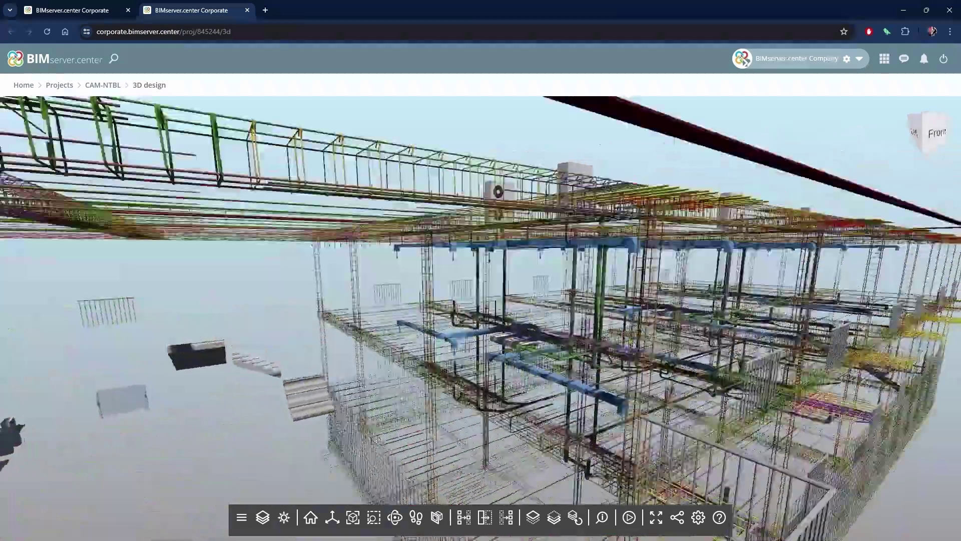
pyautogui.scroll(5, 598, 335)
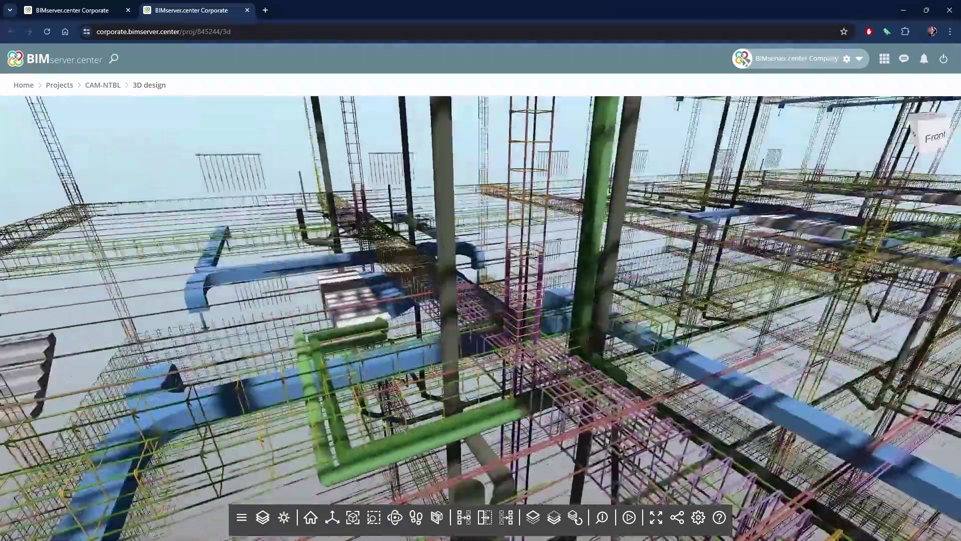
pyautogui.click(284, 517)
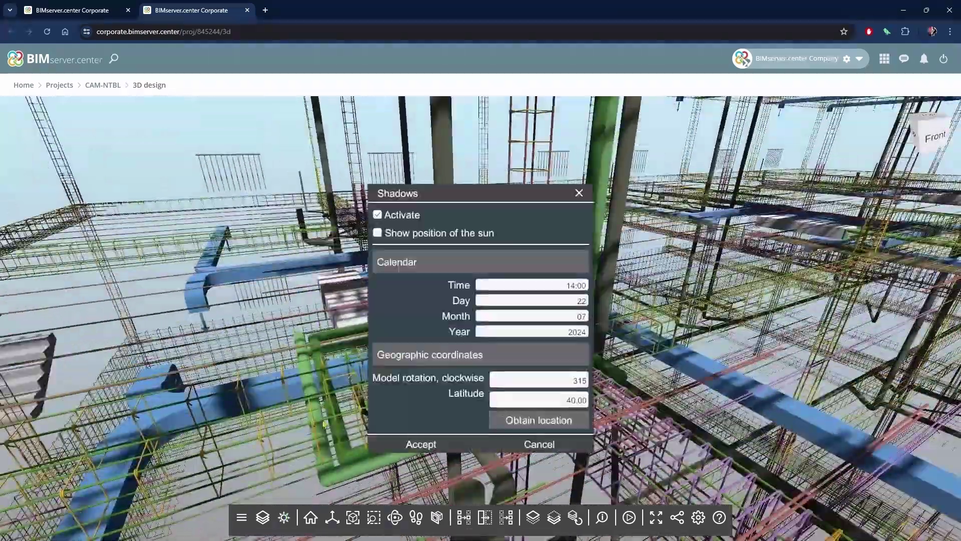
pyautogui.click(415, 445)
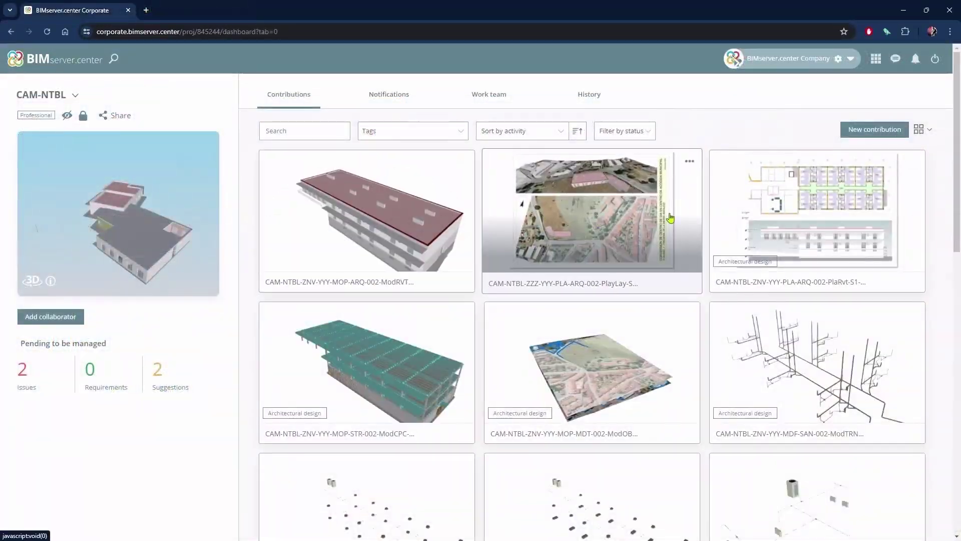
# Glance at a plan contribution's details, scroll the grid, then show the project Notifications
pyautogui.click(804, 215)
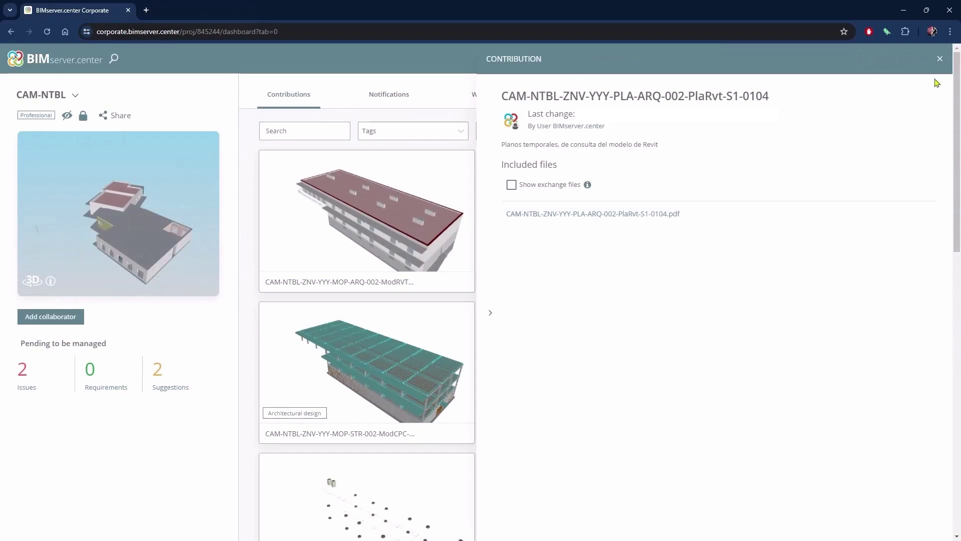
pyautogui.click(940, 59)
pyautogui.scroll(-12, 662, 310)
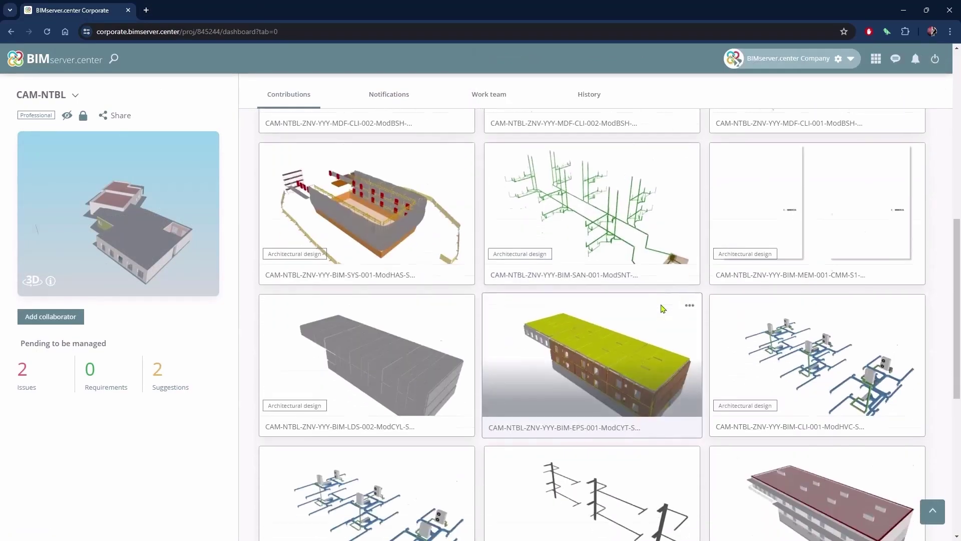
pyautogui.scroll(12, 661, 310)
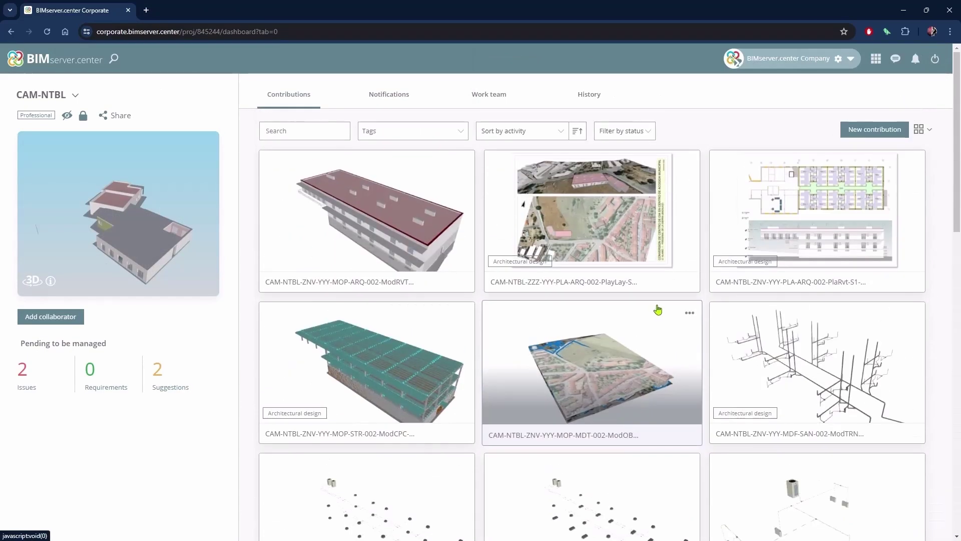
pyautogui.click(391, 95)
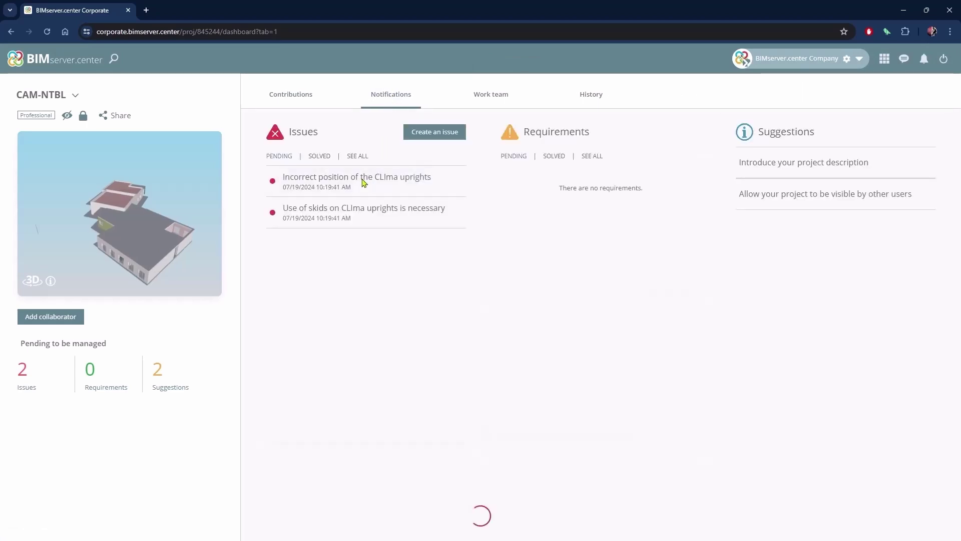
# Read both CLIma upright issues, then mark one of them as solved
pyautogui.click(364, 181)
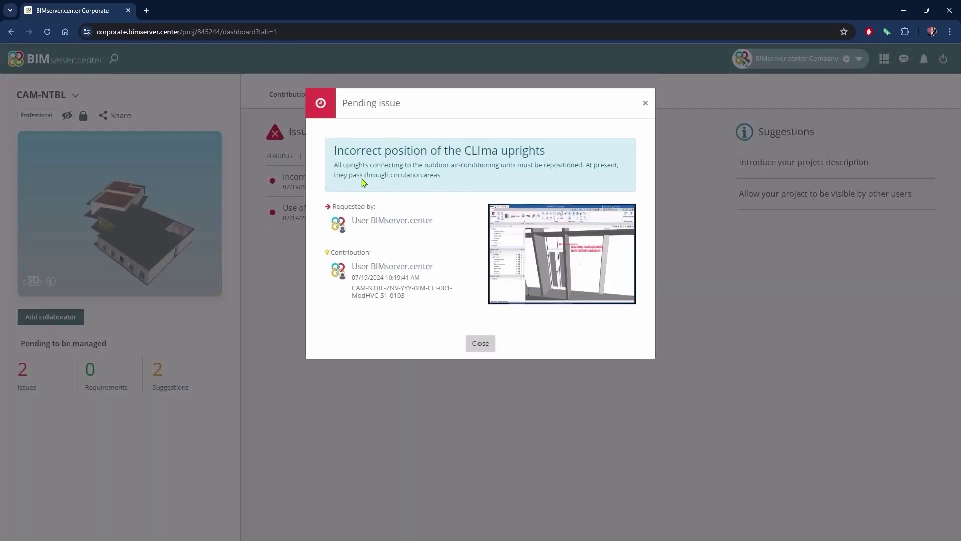
pyautogui.click(642, 110)
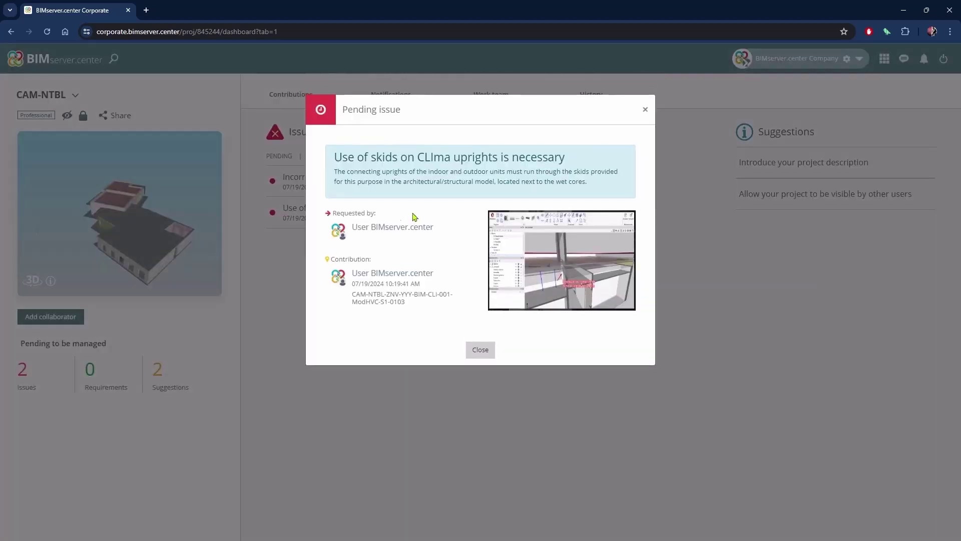
pyautogui.click(645, 111)
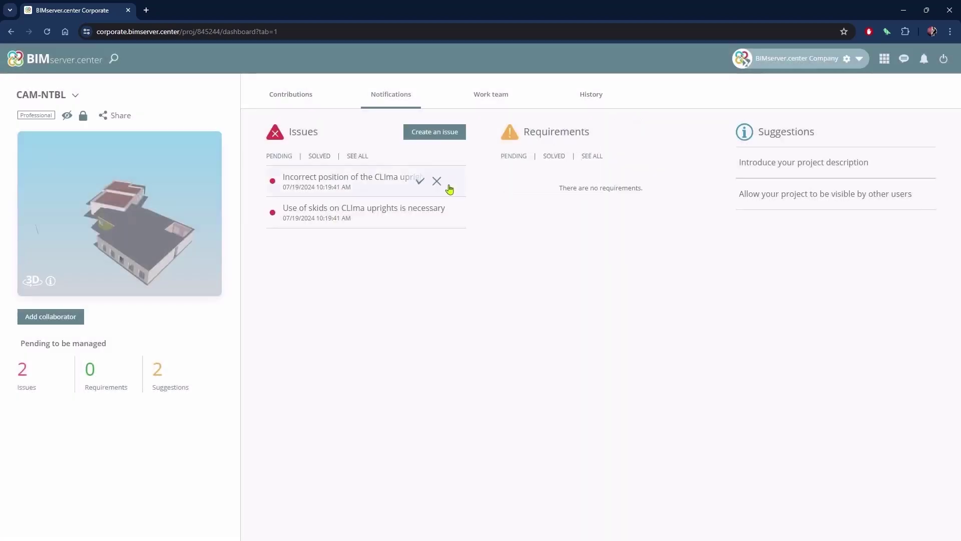
pyautogui.click(421, 214)
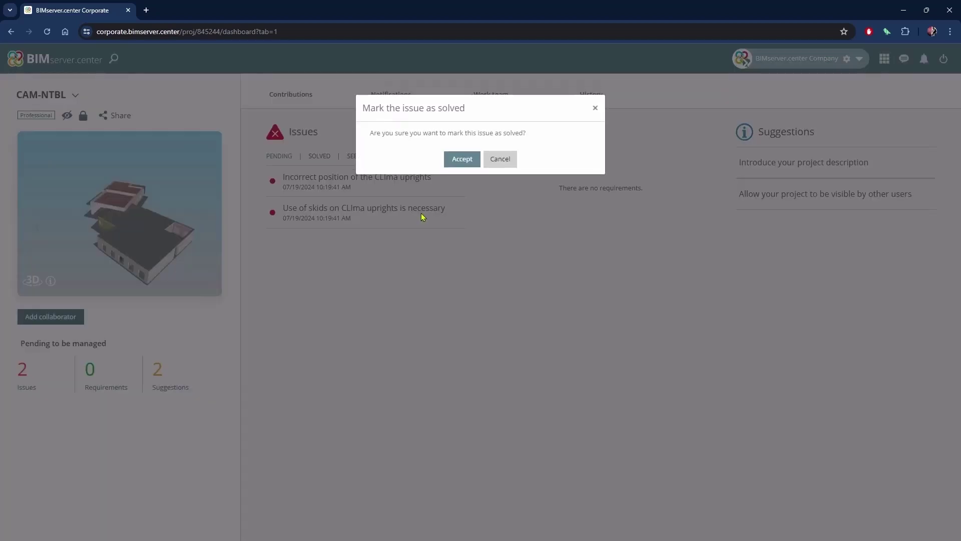
pyautogui.click(461, 160)
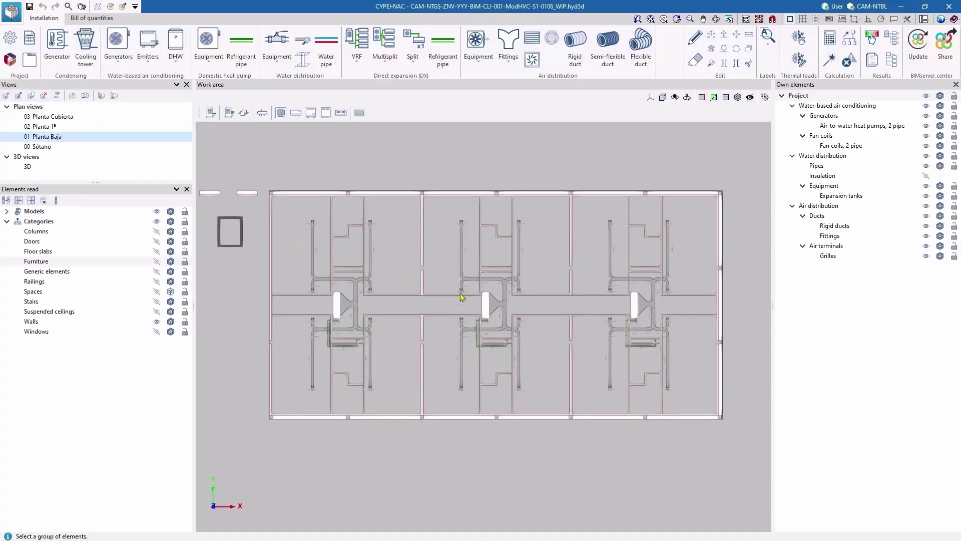
# In 3D view, update the HVAC model with the most recently changed Revit contribution
pyautogui.scroll(5, 497, 312)
pyautogui.scroll(4, 498, 312)
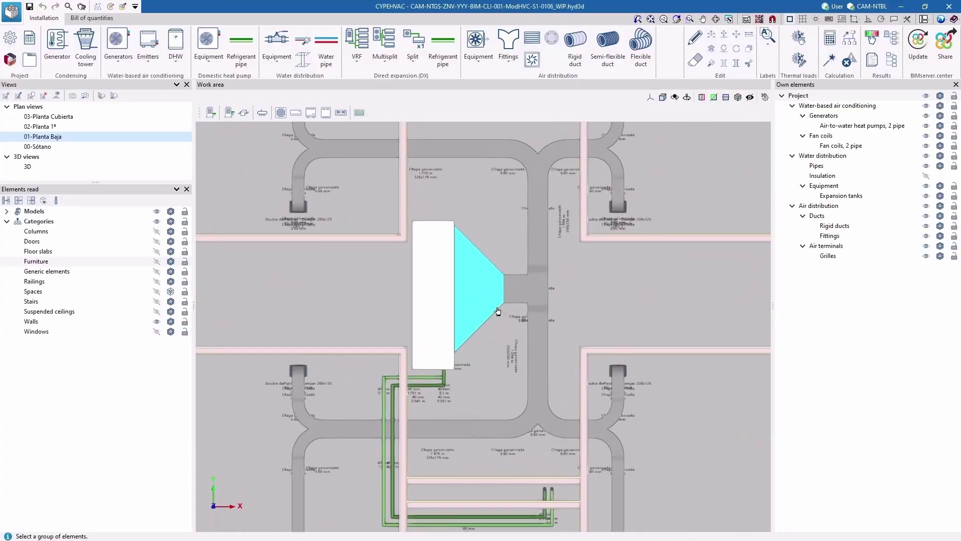
pyautogui.click(126, 167)
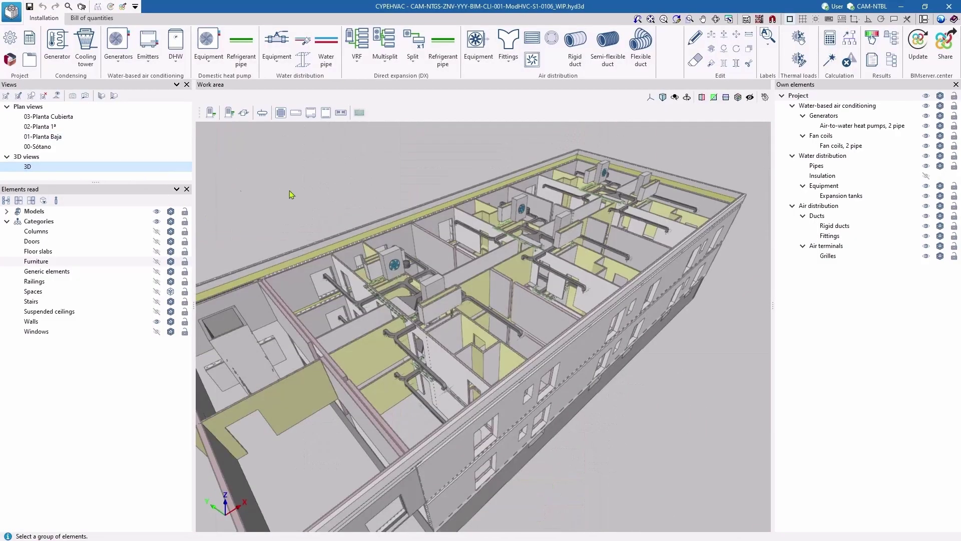
pyautogui.click(912, 52)
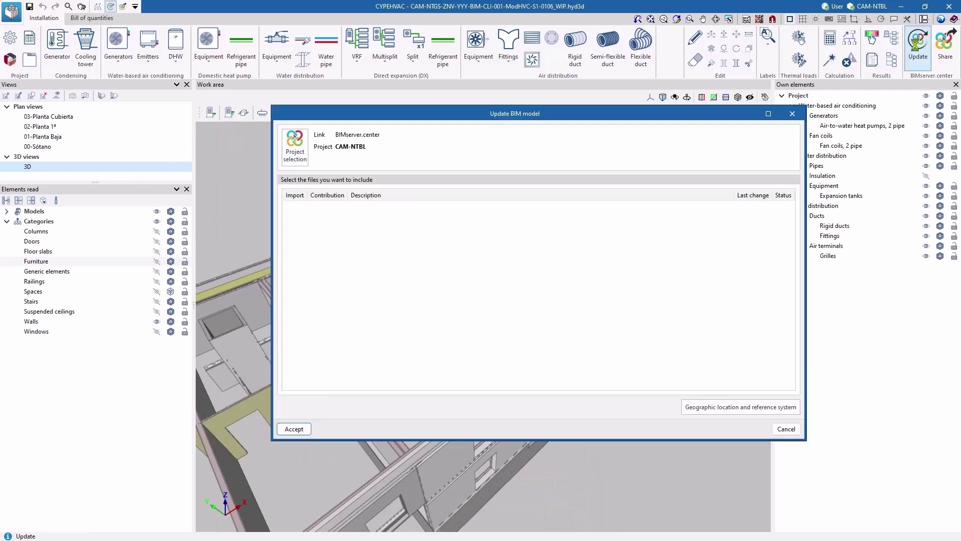
pyautogui.click(693, 198)
pyautogui.click(694, 198)
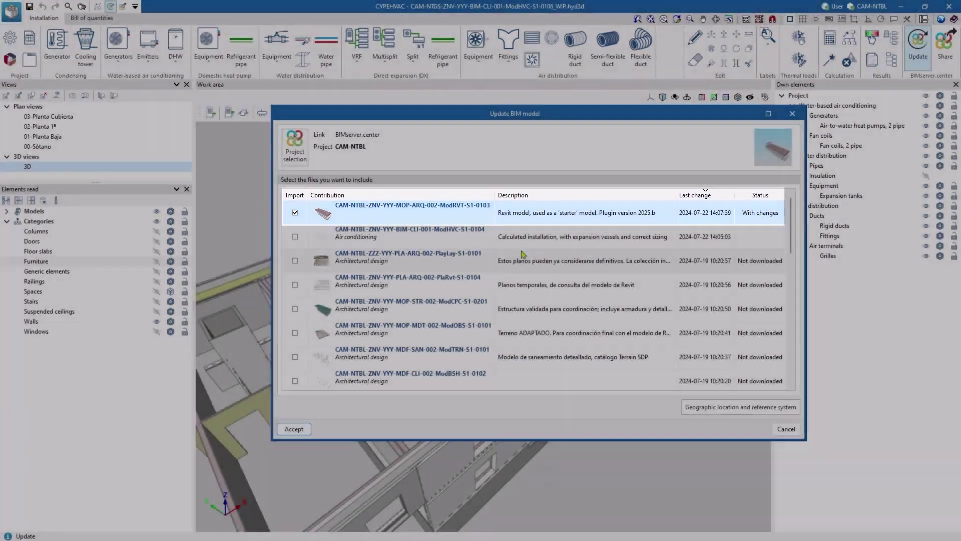
pyautogui.click(295, 429)
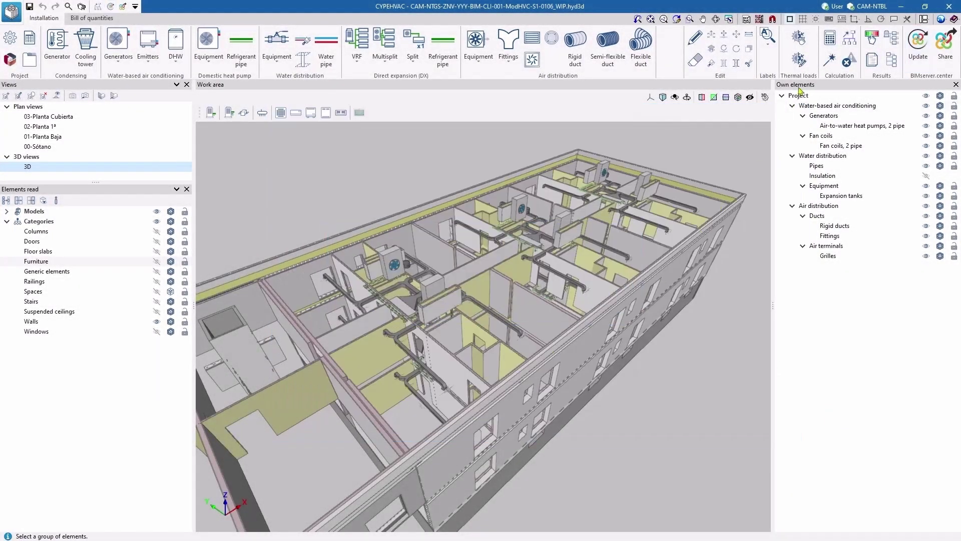
# Run and confirm the installation Design, then orbit to inspect the sized ducts
pyautogui.click(830, 61)
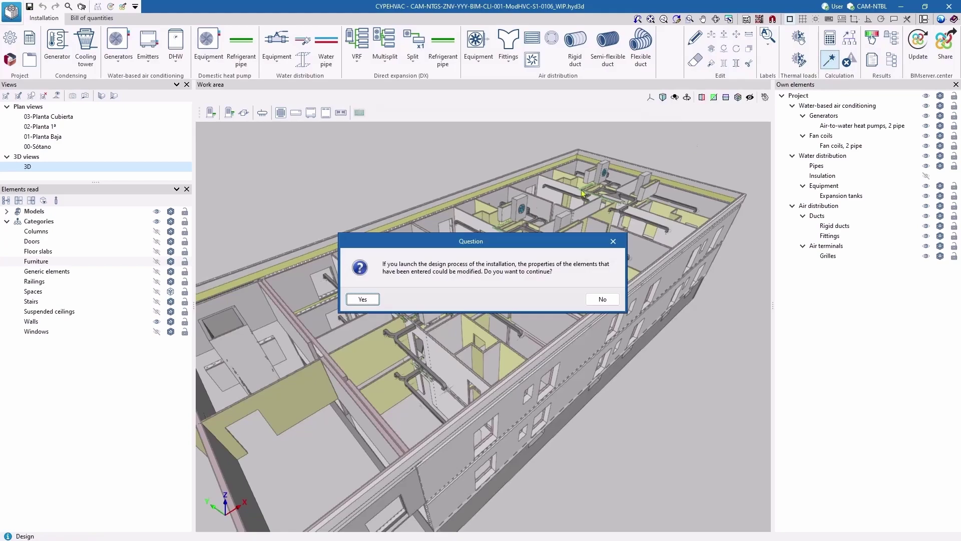
pyautogui.click(368, 299)
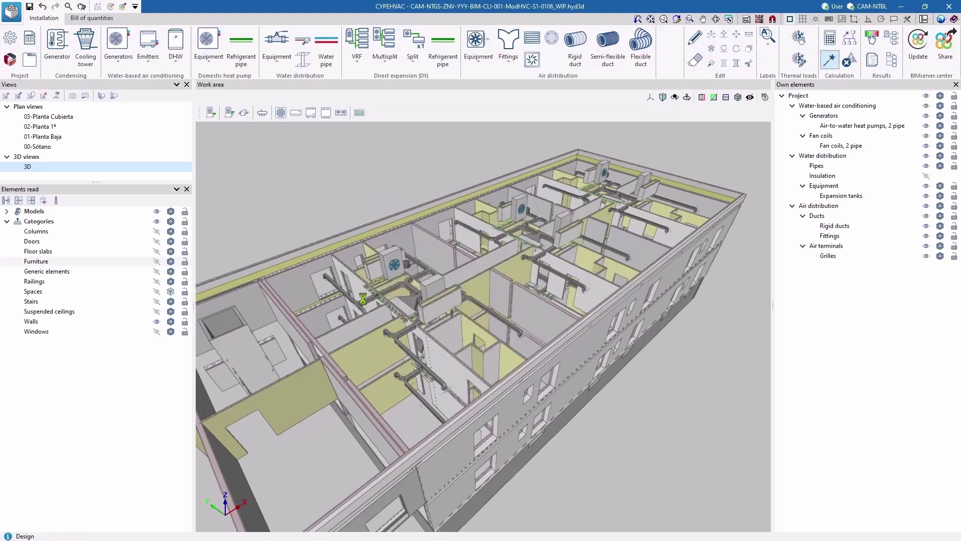
pyautogui.scroll(5, 363, 303)
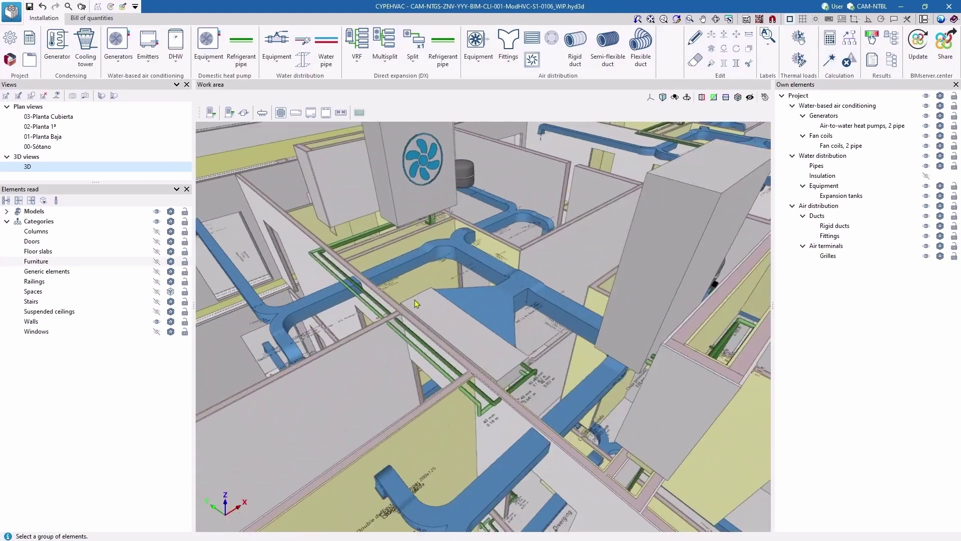
pyautogui.moveTo(365, 374); pyautogui.dragTo(451, 350, button='middle')
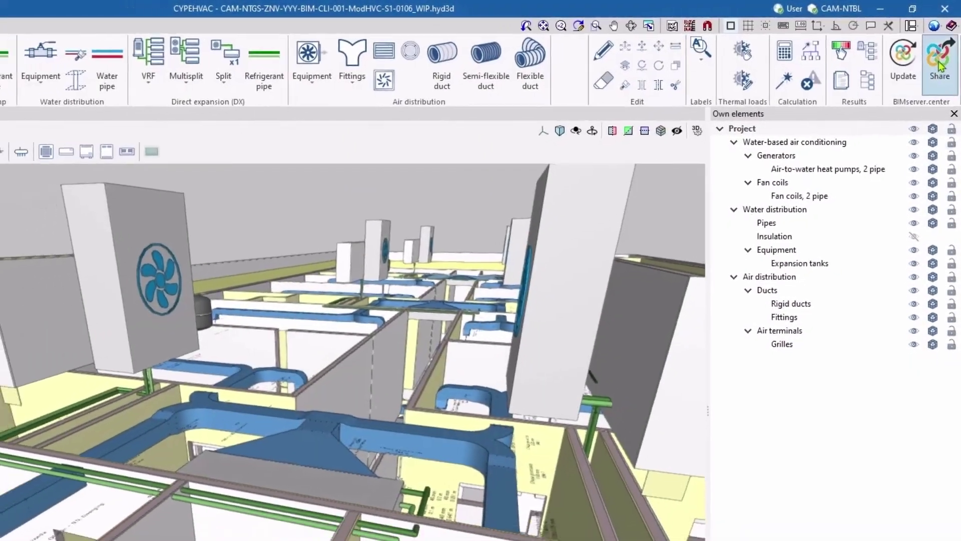
# Share the CYPEHVAC installation with reports as contribution CAM-NTBL-ZNV-YYY-BIM-CLI-001-ModHVC-S1-0104
pyautogui.click(937, 72)
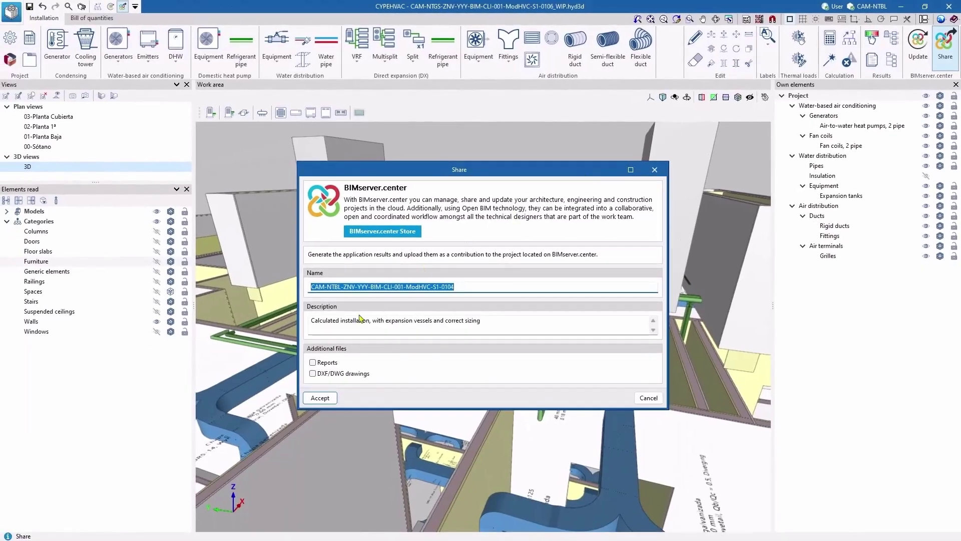
pyautogui.moveTo(313, 322); pyautogui.dragTo(359, 319)
pyautogui.click(315, 361)
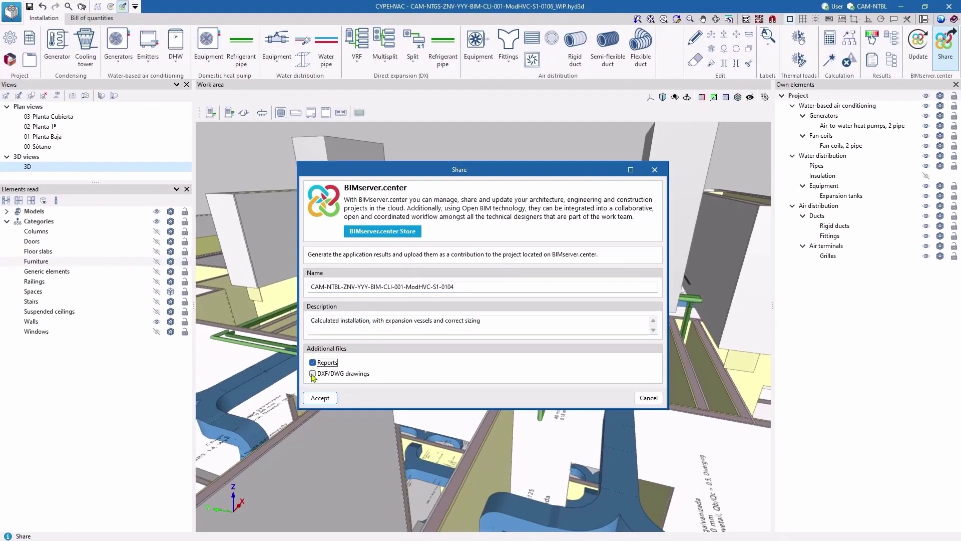
pyautogui.click(319, 397)
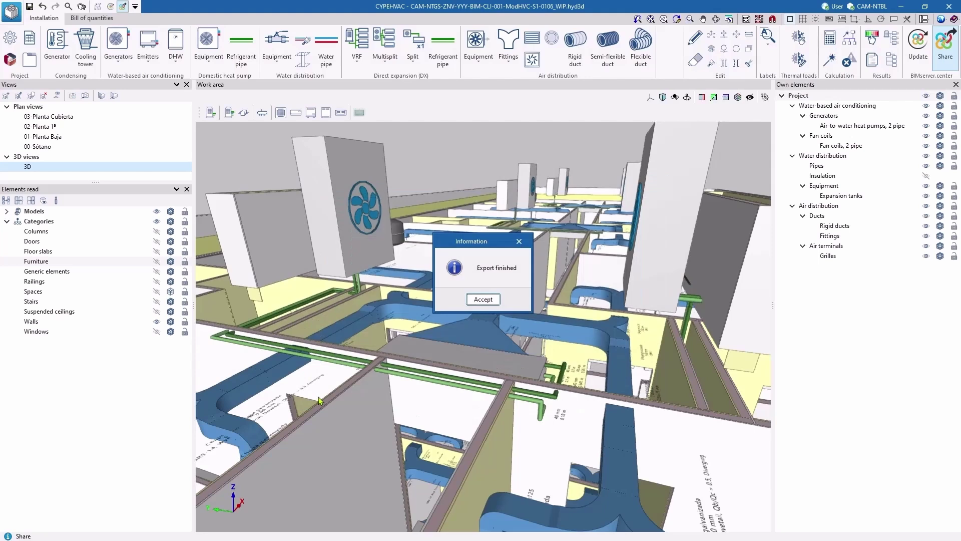
pyautogui.click(478, 302)
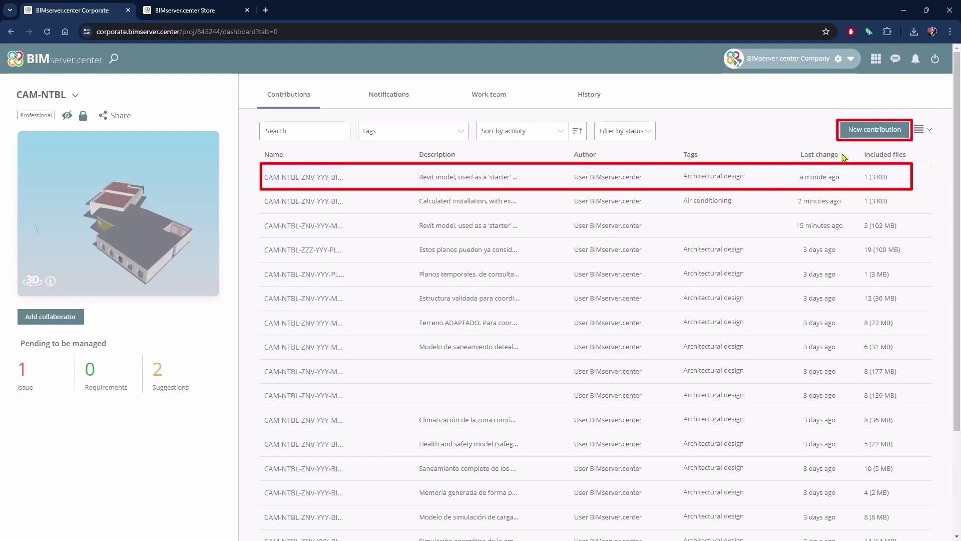
# Cancel the new contribution form, browse down the Store's applications, then orbit Revit's 3D MEP view
pyautogui.click(868, 131)
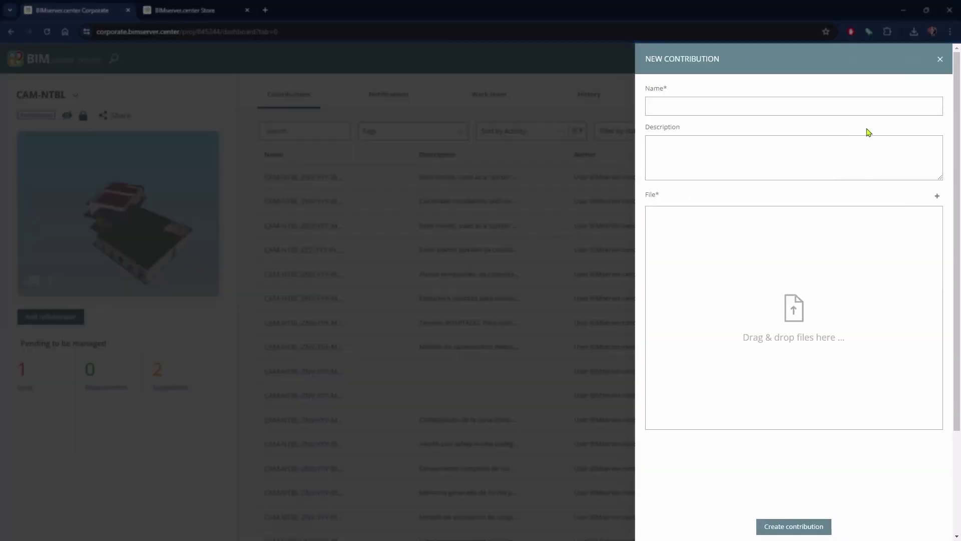
pyautogui.click(940, 59)
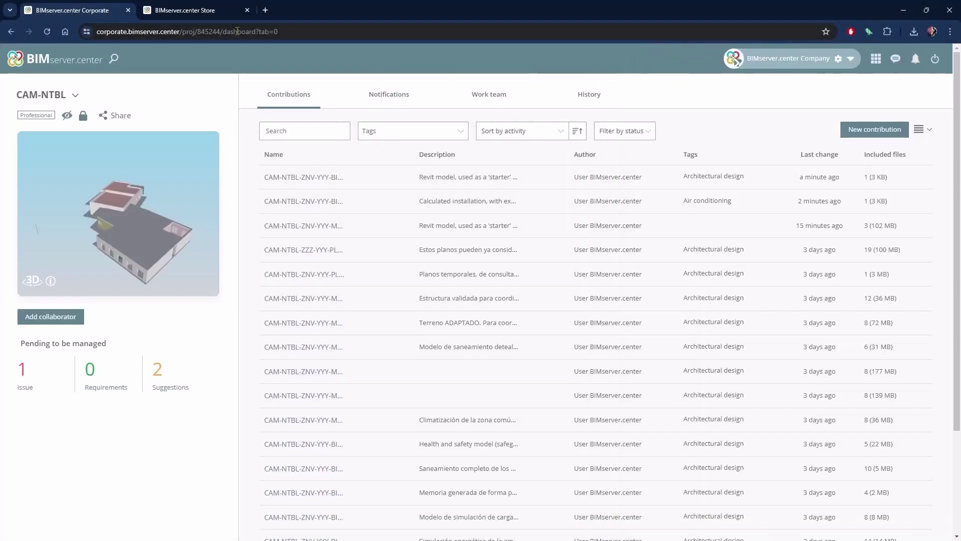
pyautogui.click(201, 12)
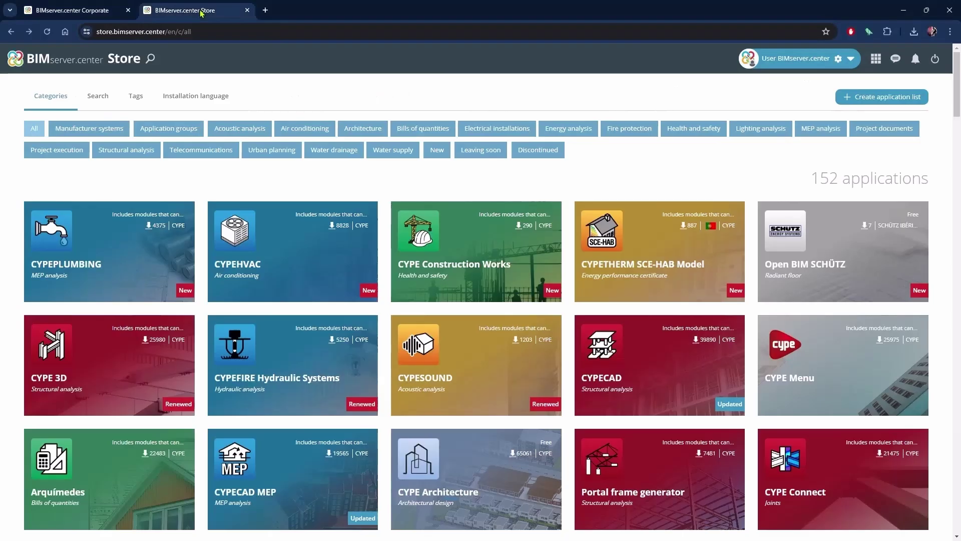
pyautogui.scroll(-10, 956, 96)
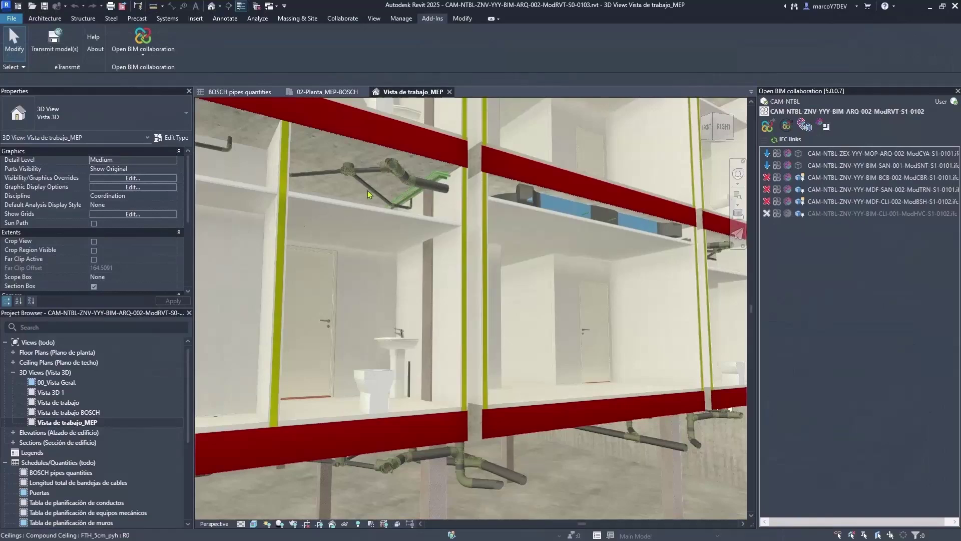
pyautogui.moveTo(369, 194); pyautogui.dragTo(337, 117, button='middle')
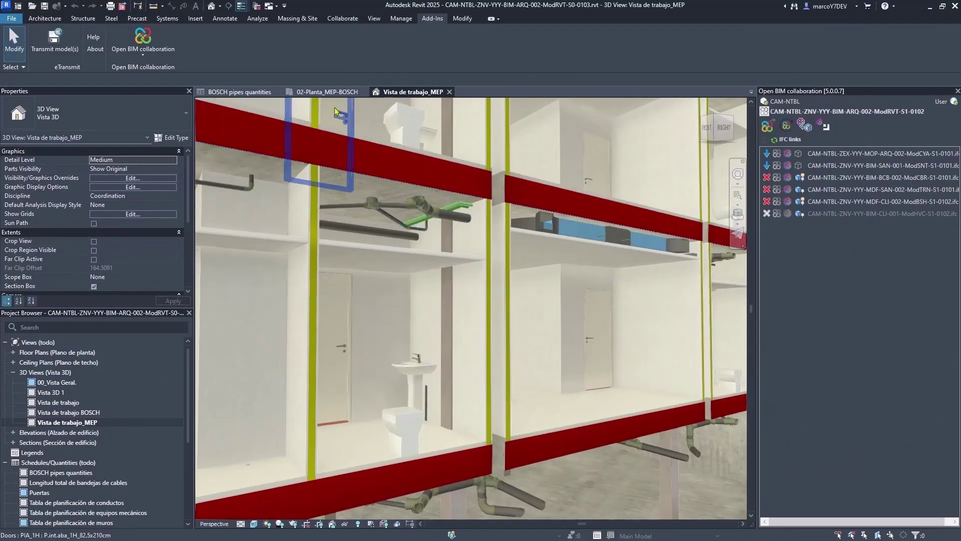
# Show the zoomed 02-Planta_MEP-BOSCH floor plan and choose an Open BIM collaboration action
pyautogui.click(327, 92)
pyautogui.scroll(5, 464, 293)
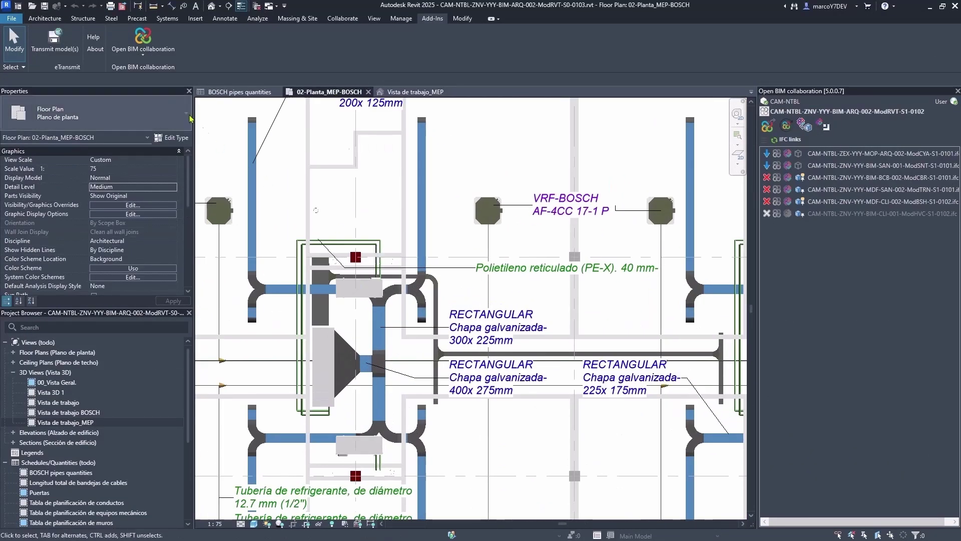
pyautogui.click(145, 52)
pyautogui.click(183, 115)
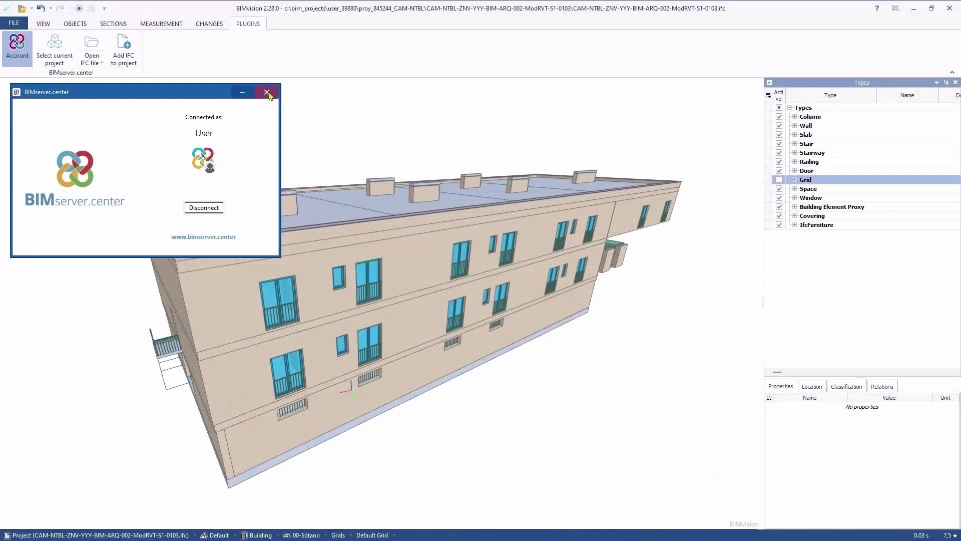
# Load the HVAC contribution CAM-NTBL-ZNV-YYY-BIM-CLI-001-ModHVC-S1-0103 into BIMvision
pyautogui.click(267, 92)
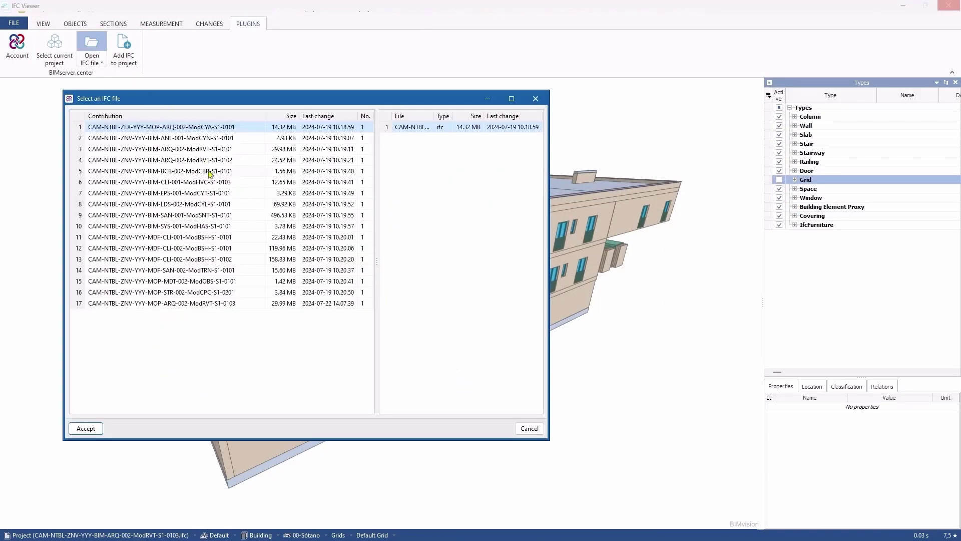
pyautogui.click(210, 182)
pyautogui.click(85, 428)
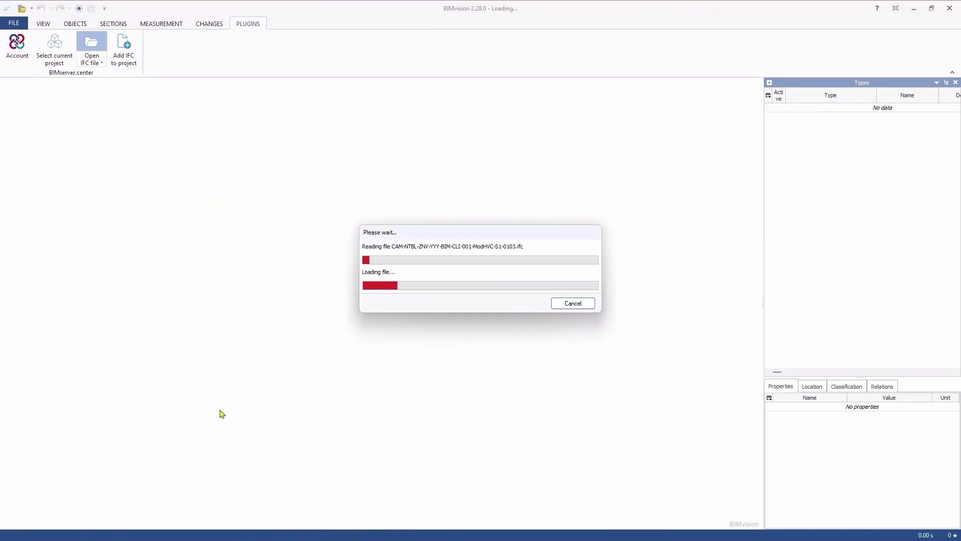
pyautogui.scroll(5, 353, 388)
pyautogui.scroll(-3, 366, 345)
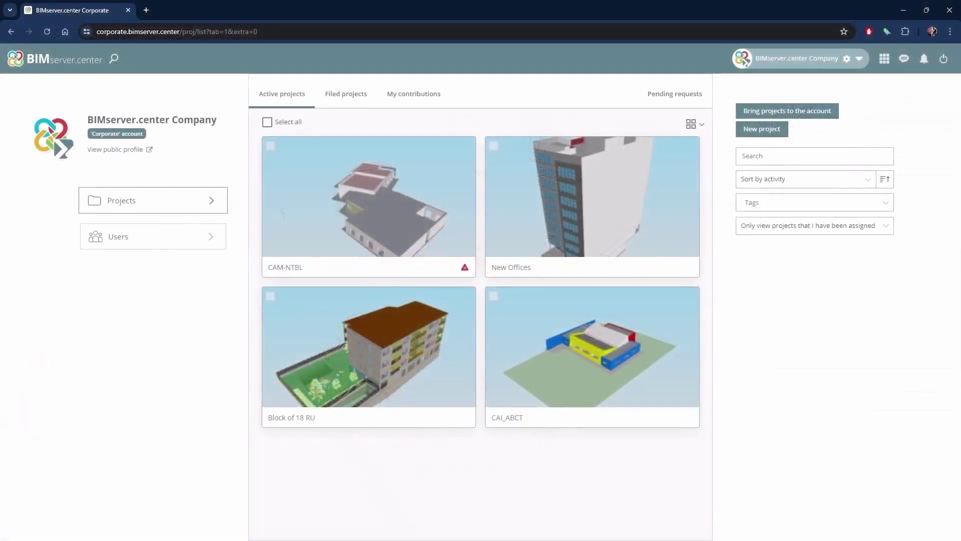
# Switch to the Academy account, view its digital badges, then go to the practical examples page
pyautogui.click(859, 59)
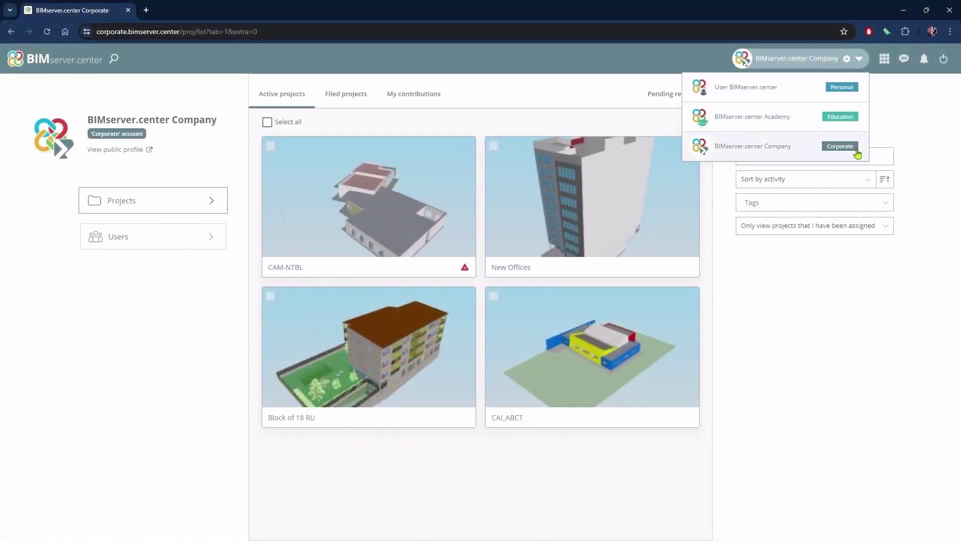
pyautogui.click(857, 122)
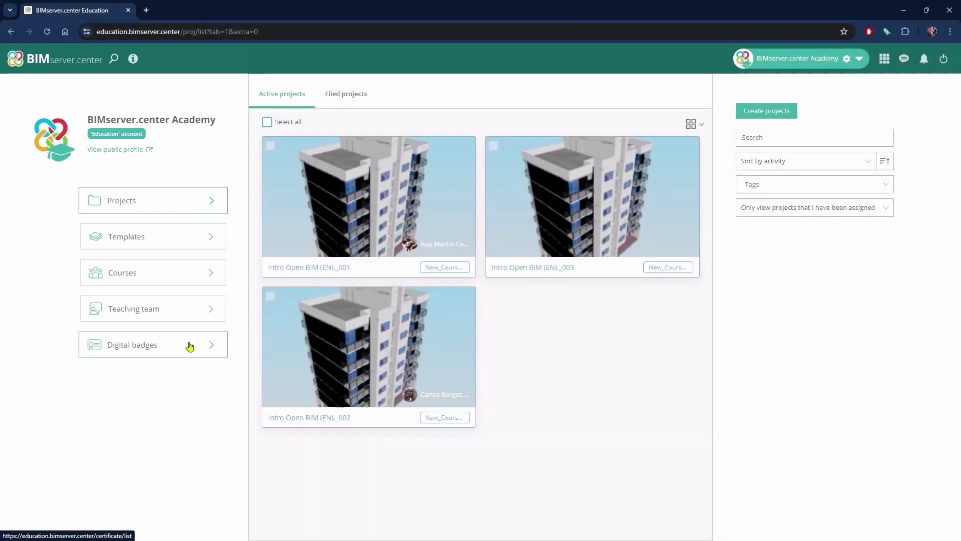
pyautogui.click(191, 346)
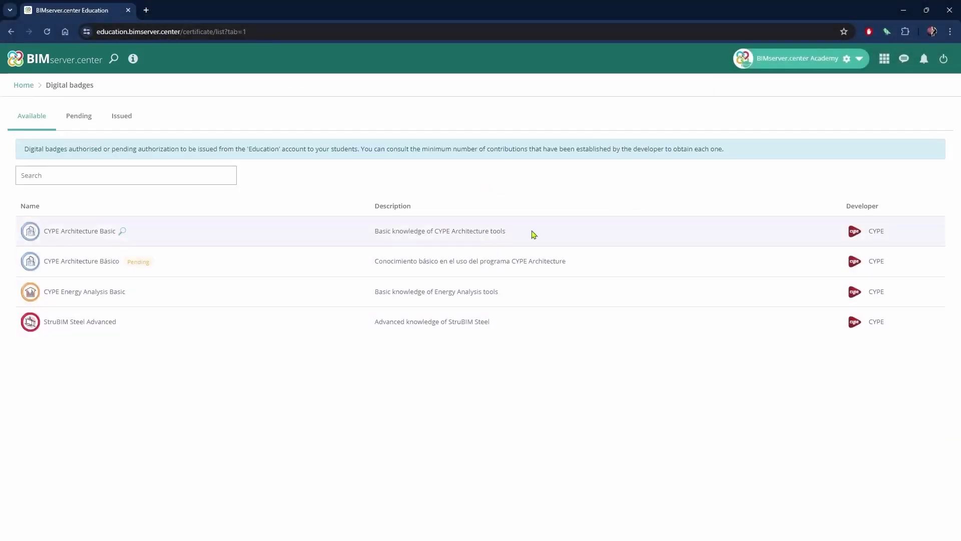
pyautogui.click(884, 59)
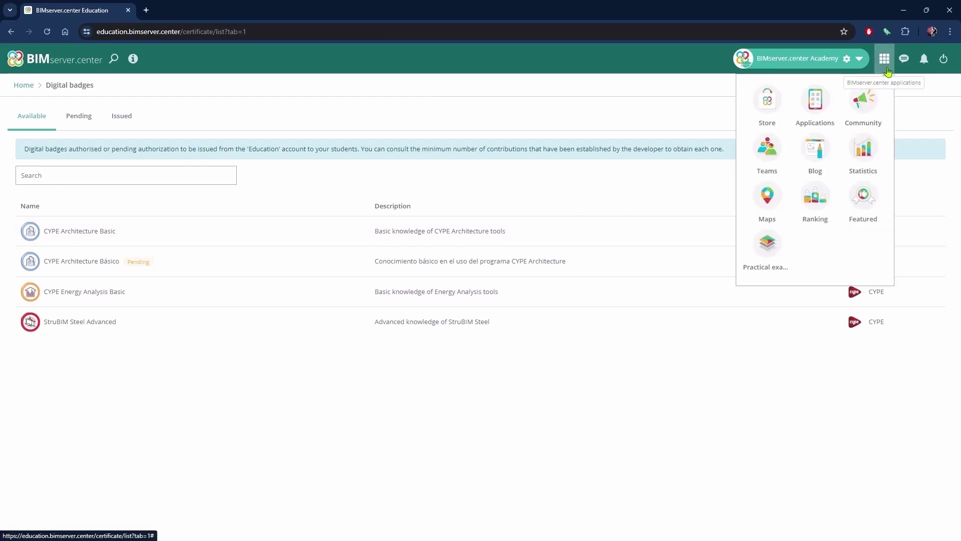
pyautogui.click(768, 250)
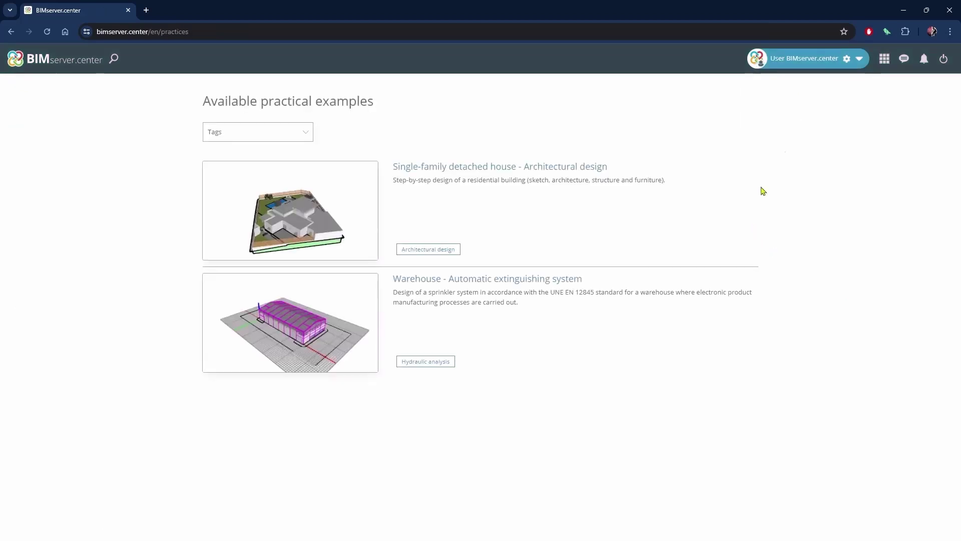
# Browse the Mobile and Virtual Reality applications, then return to the BIMserver.center home feed
pyautogui.click(884, 59)
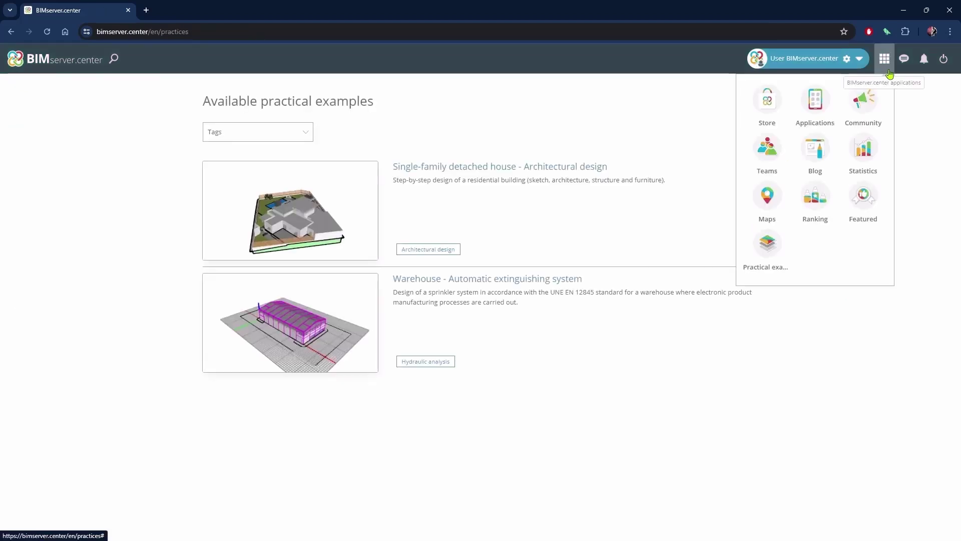
pyautogui.click(816, 111)
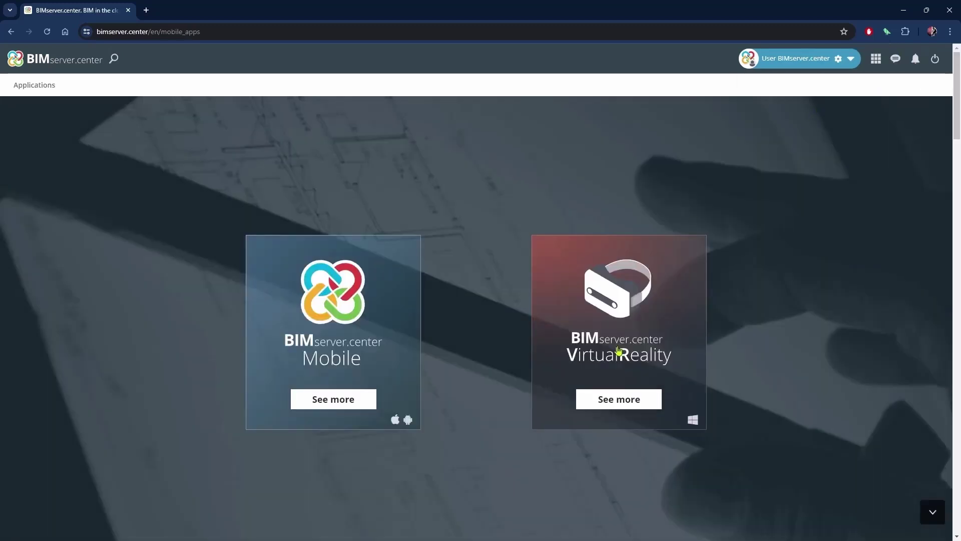
pyautogui.click(619, 352)
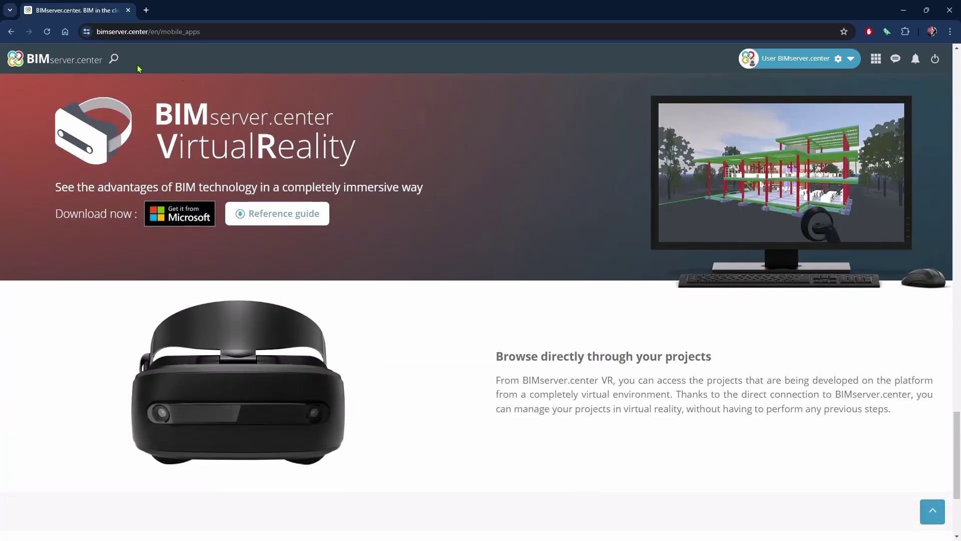
pyautogui.click(76, 61)
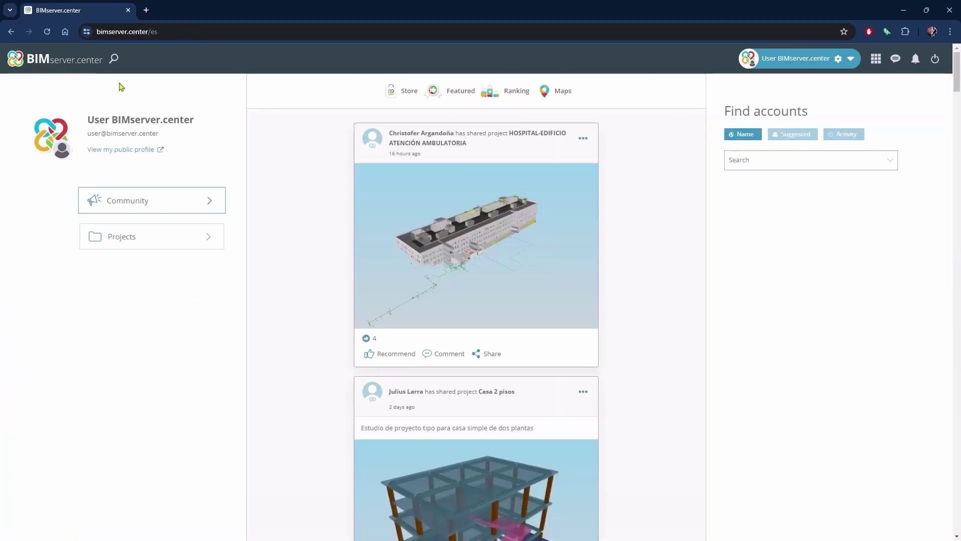
# Switch to the company account, open its public profile and make the first contribution visible
pyautogui.click(852, 62)
pyautogui.click(774, 118)
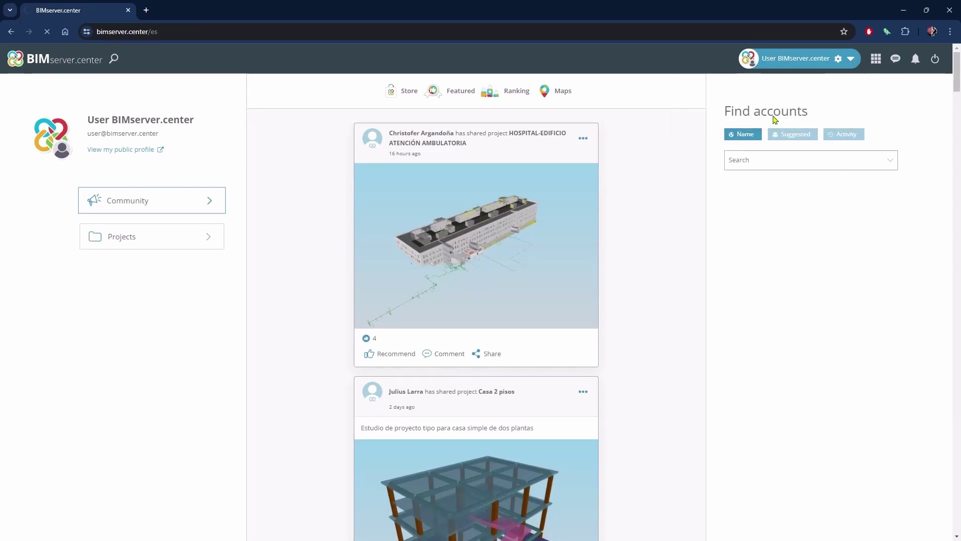
pyautogui.click(112, 150)
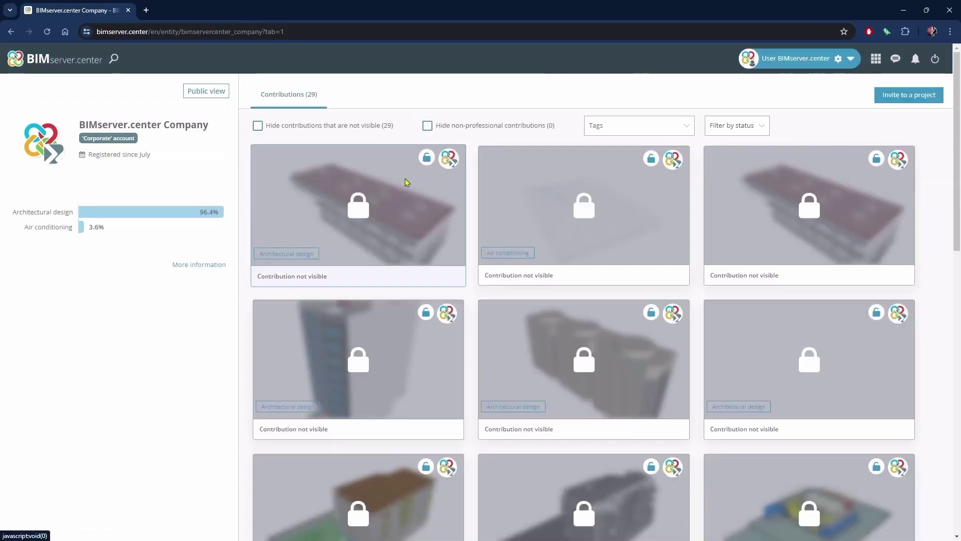
pyautogui.click(427, 158)
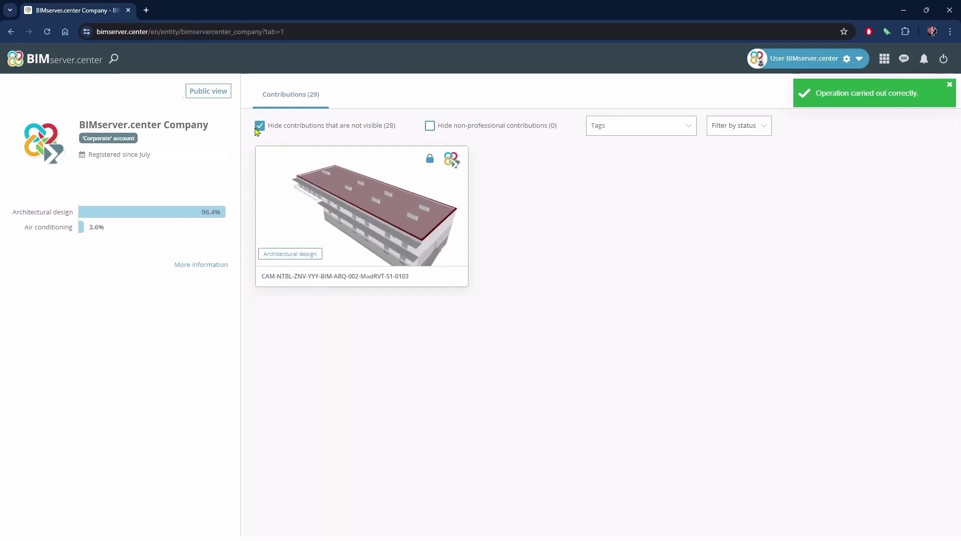